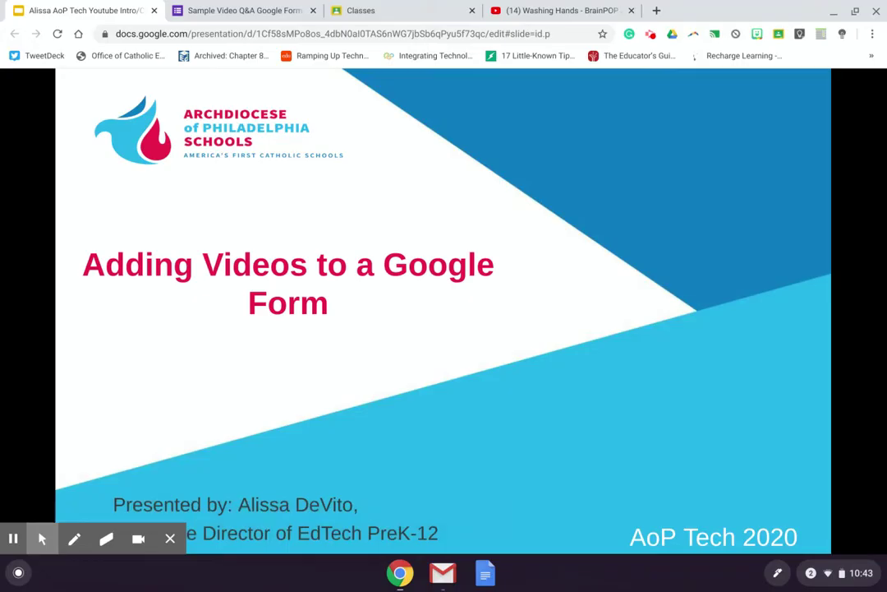
Step: Pause the Washing Hands - BrainPOP Jr. video on YouTube and copy its share link
{"action": "mouse_move", "coordinate": [42, 538]}
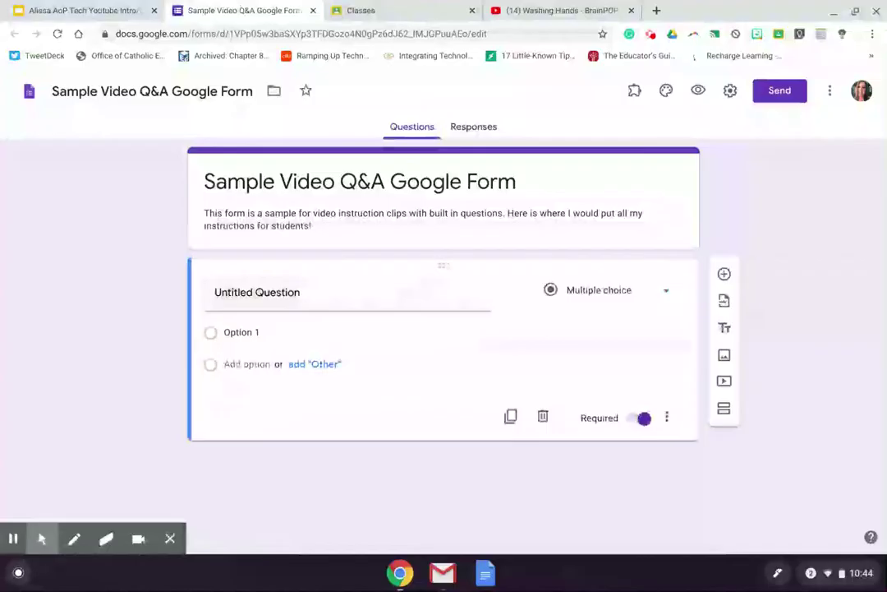
{"action": "left_click", "coordinate": [509, 10]}
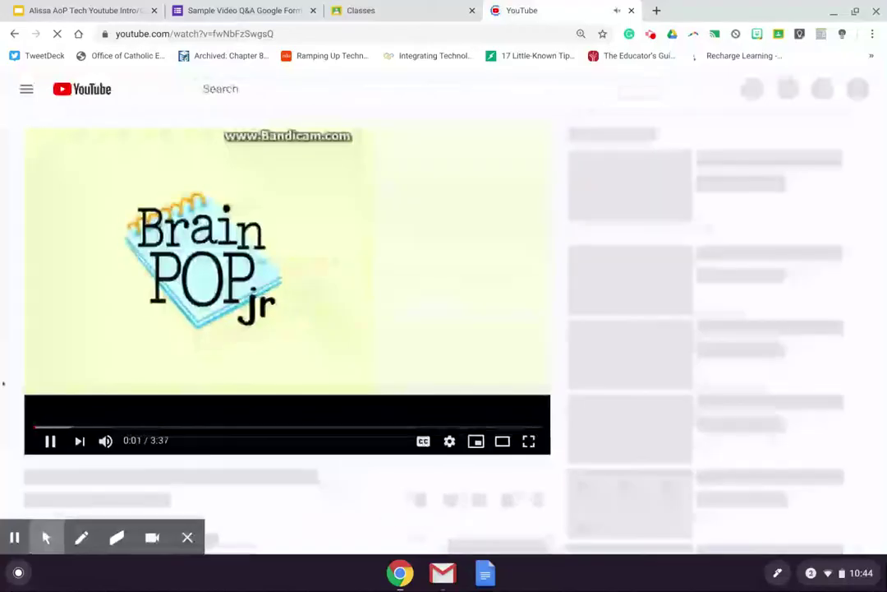
{"action": "left_click", "coordinate": [49, 440]}
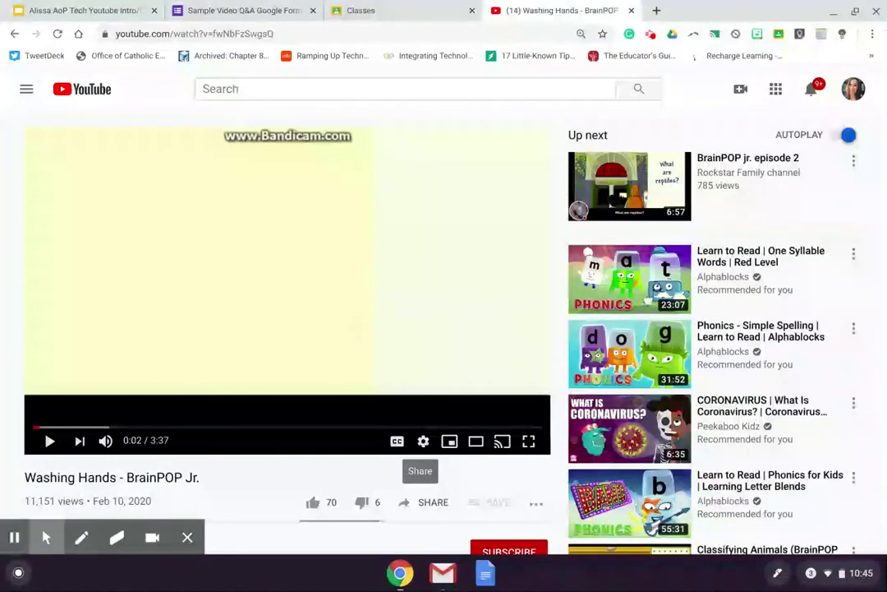
{"action": "left_click", "coordinate": [409, 504]}
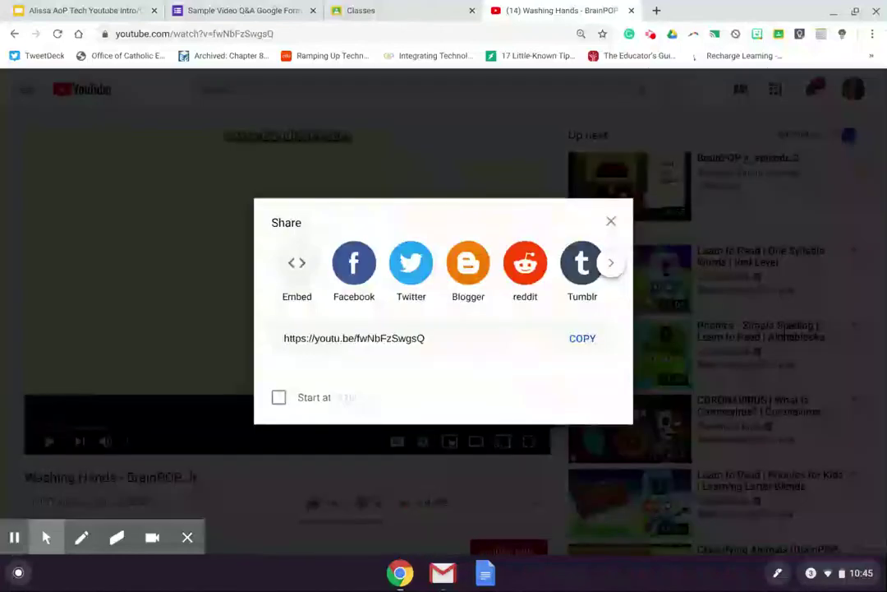
{"action": "left_click", "coordinate": [583, 338]}
{"action": "key", "text": "ctrl+c"}
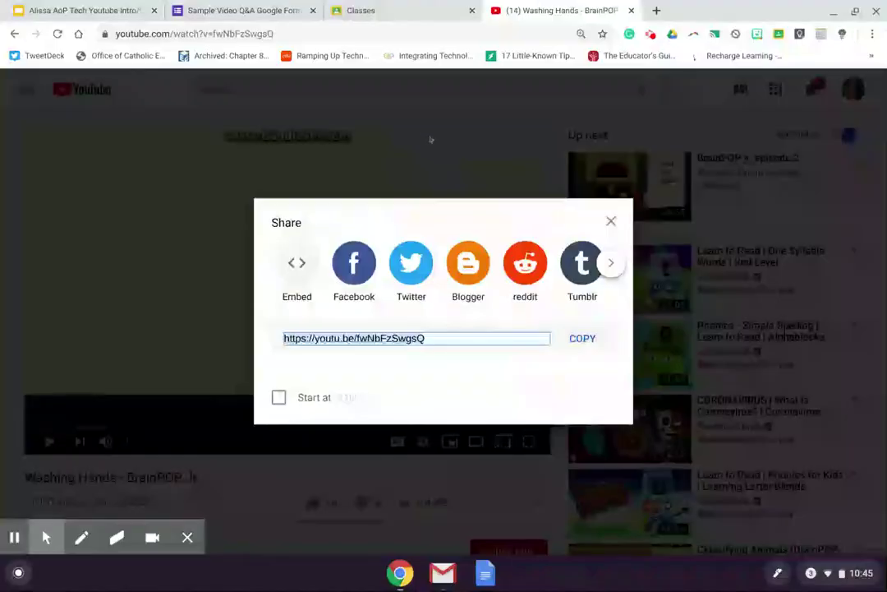
{"action": "key", "text": "Escape"}
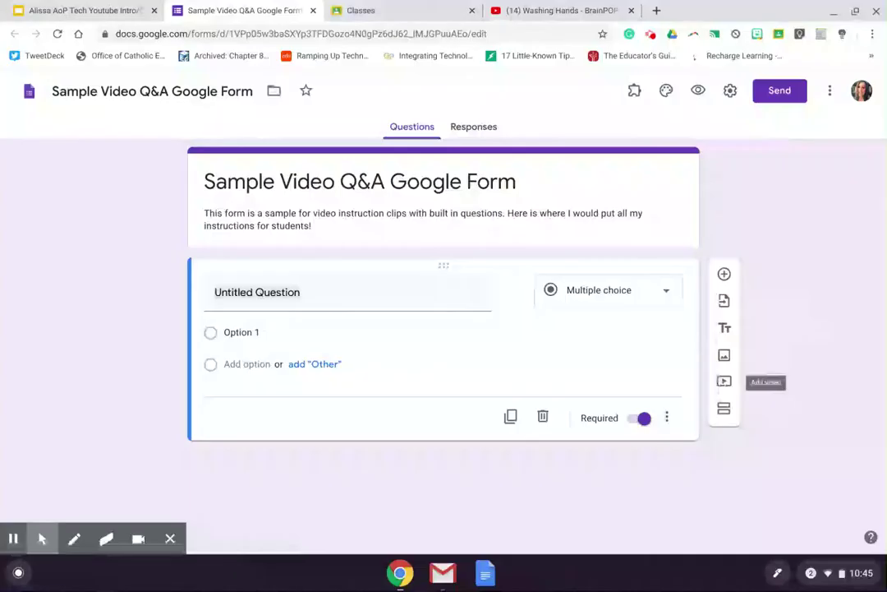
Step: Start adding a video to the form, search YouTube for "washing hands brain pop jr", and select the Washing Hands - BrainPOP Jr. result
{"action": "left_click", "coordinate": [723, 381]}
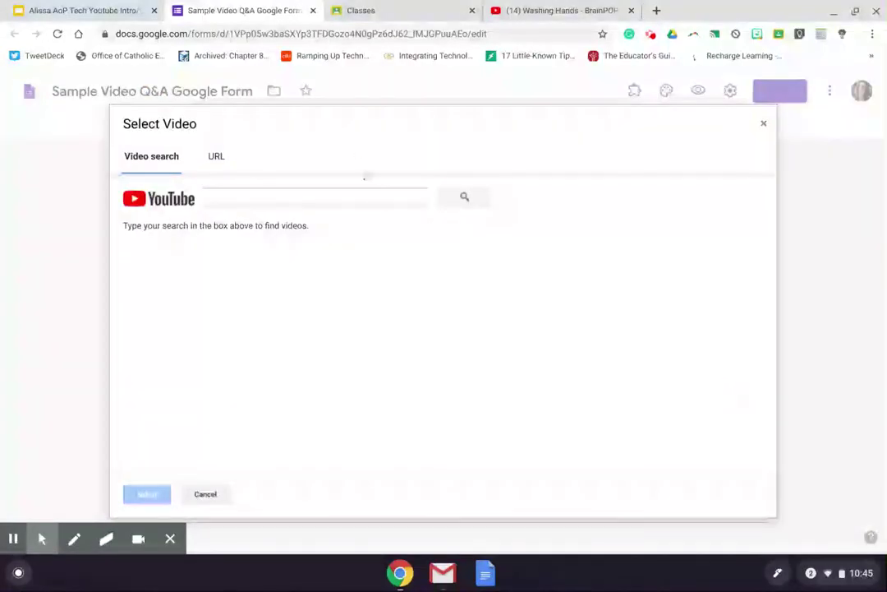
{"action": "type", "text": "Washing han"}
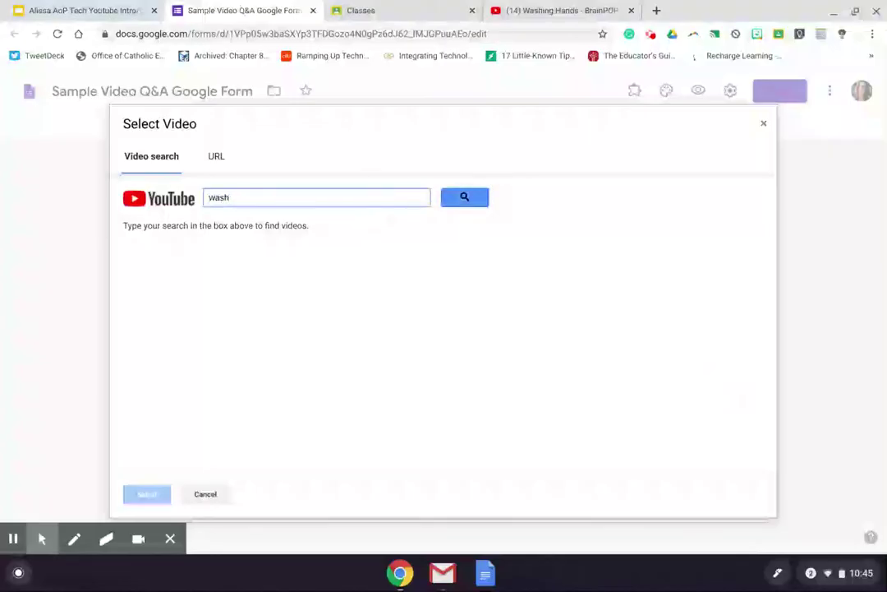
{"action": "type", "text": "ds b"}
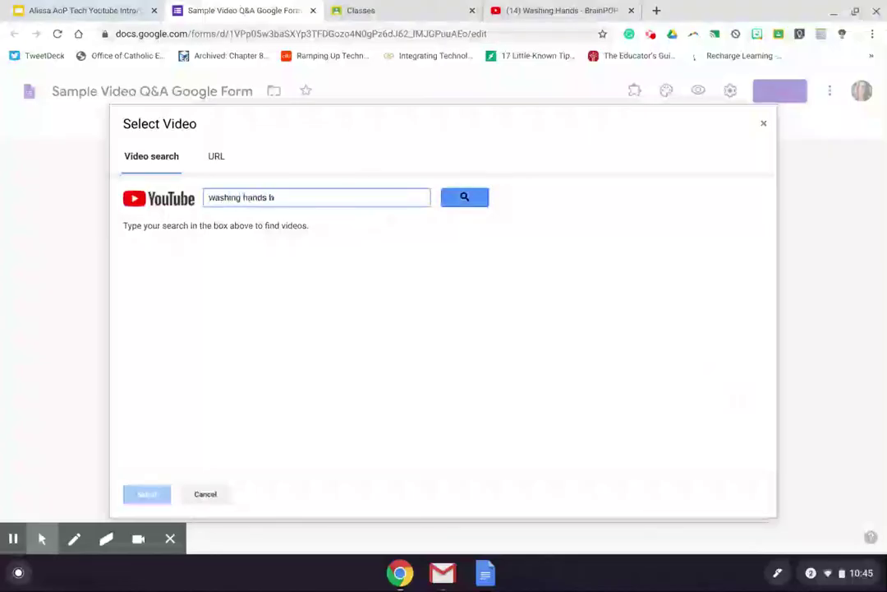
{"action": "type", "text": "rain pop jr"}
{"action": "key", "text": "Return"}
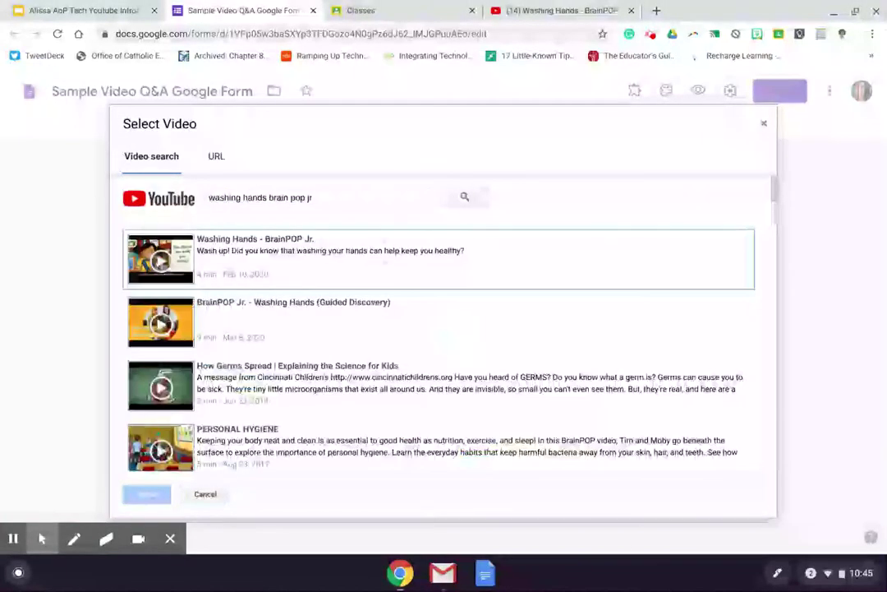
{"action": "left_click", "coordinate": [444, 259]}
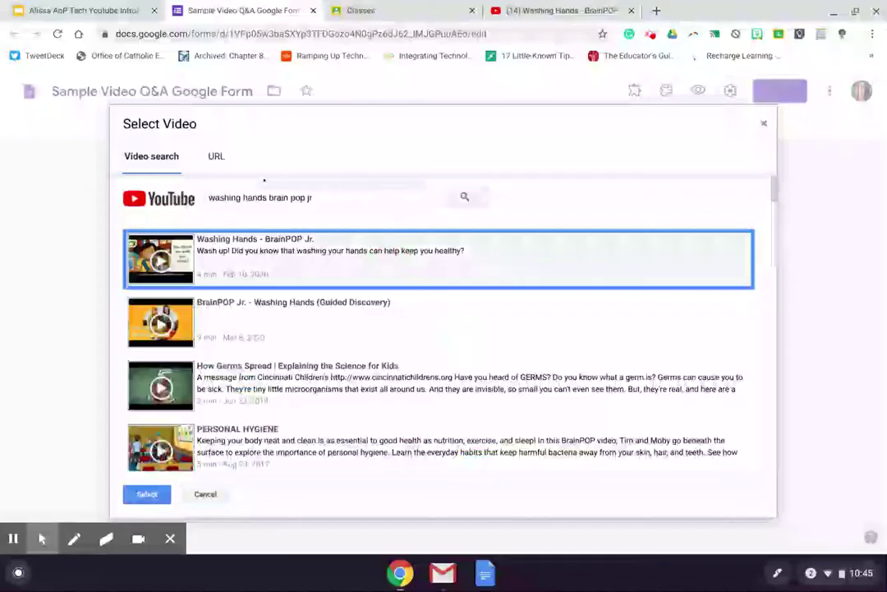
{"action": "left_click", "coordinate": [215, 156]}
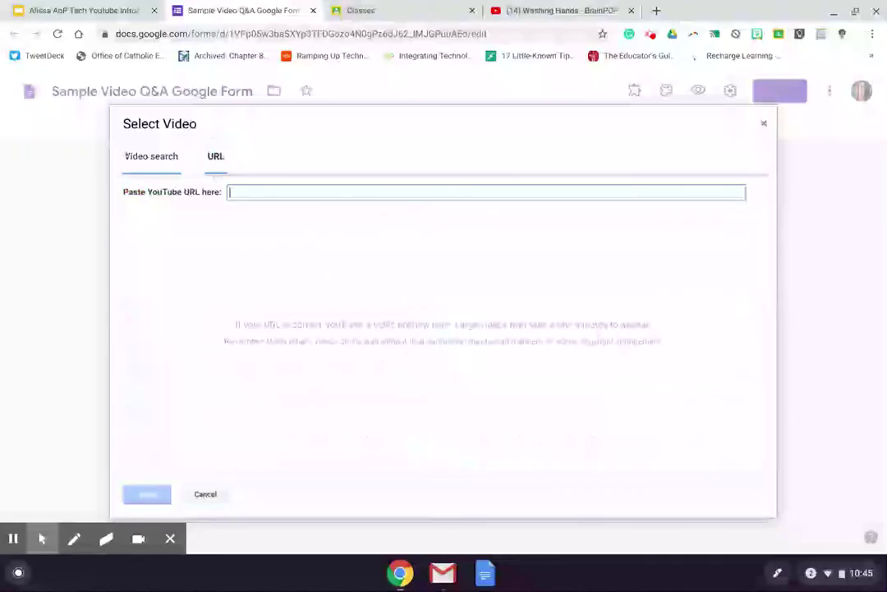
{"action": "left_click", "coordinate": [136, 157]}
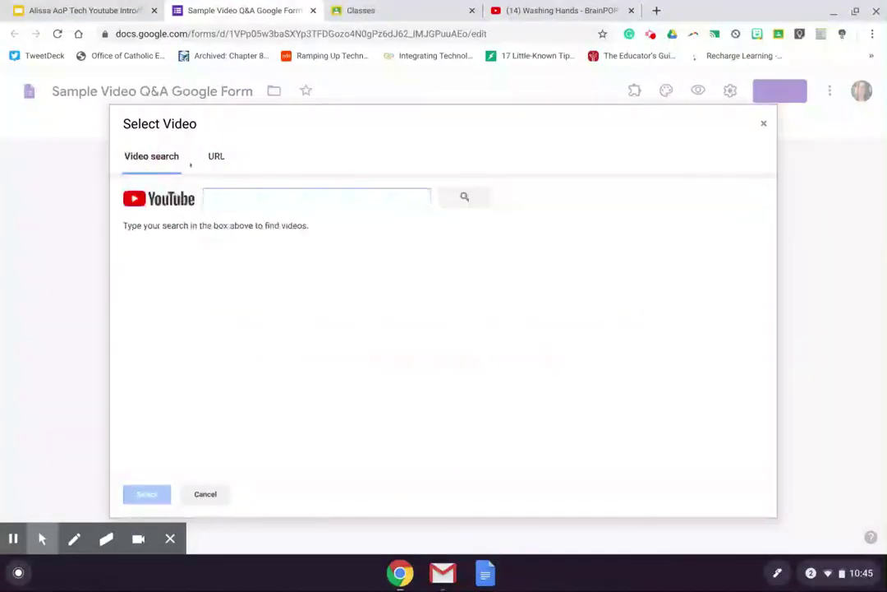
{"action": "left_click", "coordinate": [217, 158]}
{"action": "key", "text": "ctrl+v"}
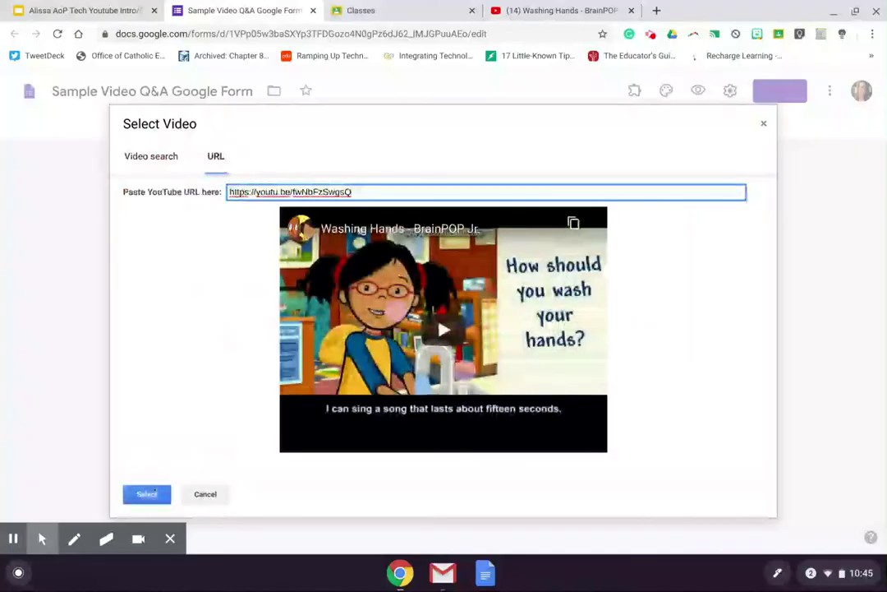
{"action": "left_click", "coordinate": [148, 493]}
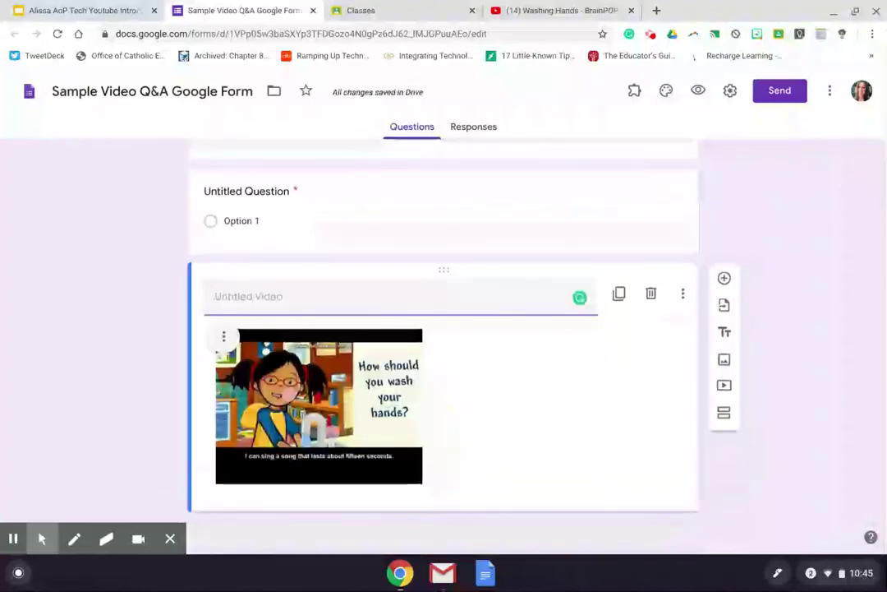
Step: Title the inserted video "Washing Hands!" and place it above the untitled question
{"action": "type", "text": "Washing H"}
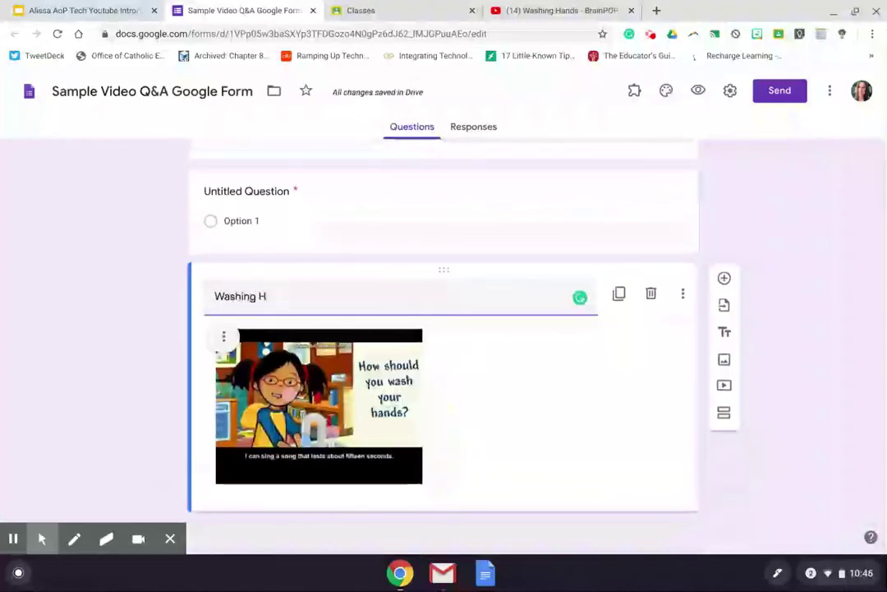
{"action": "type", "text": "ands!"}
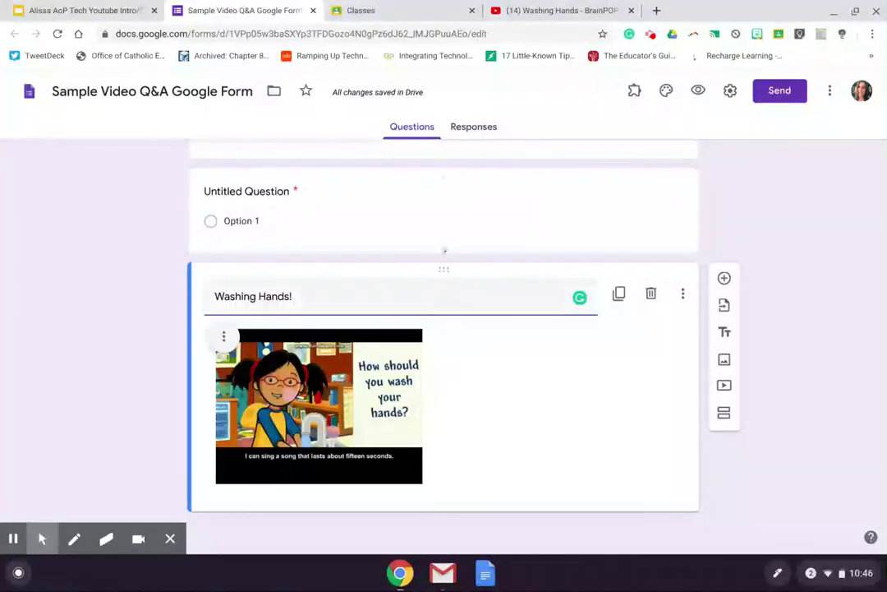
{"action": "left_click", "coordinate": [441, 268]}
{"action": "left_click_drag", "start_coordinate": [445, 271], "coordinate": [455, 495]}
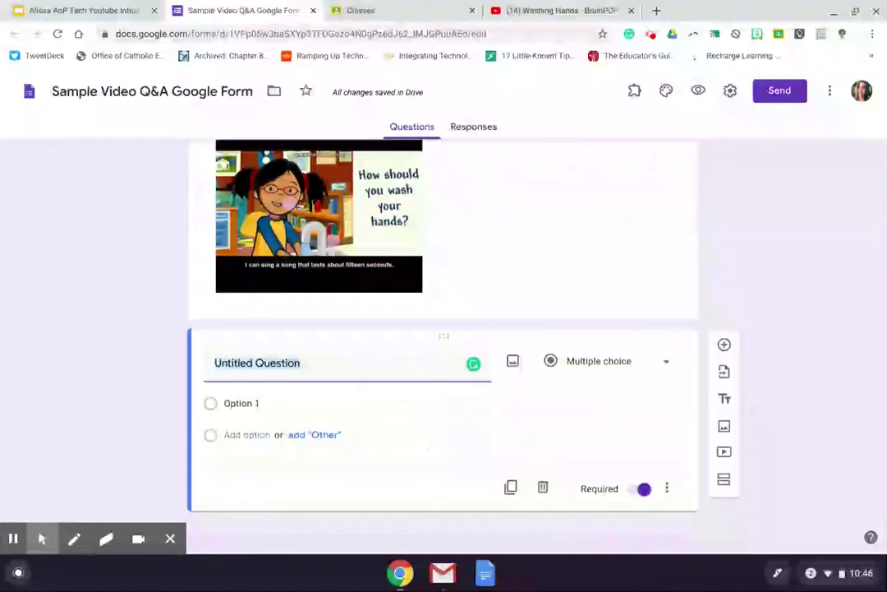
Step: Set the untitled question's text to "How long should we wash our hands for?"
{"action": "type", "text": "How long"}
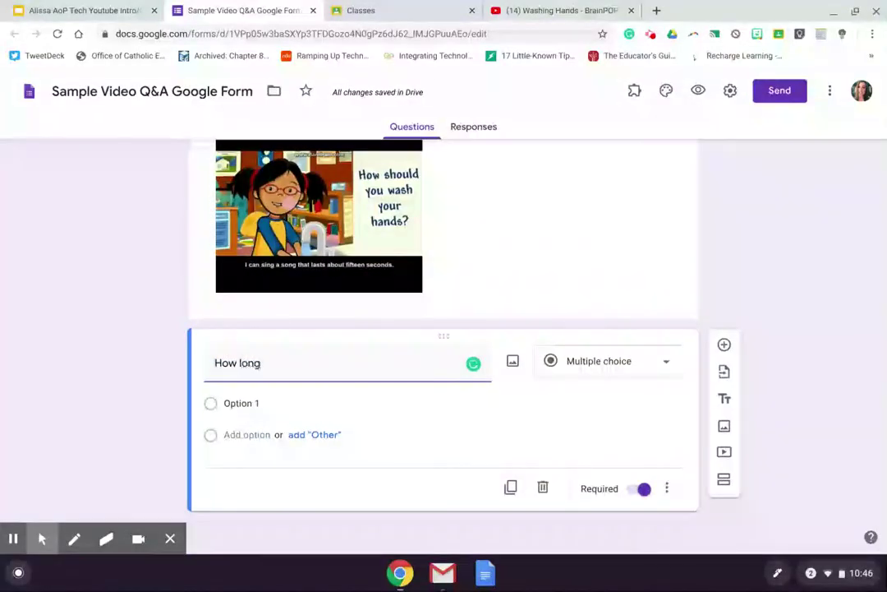
{"action": "type", "text": " should"}
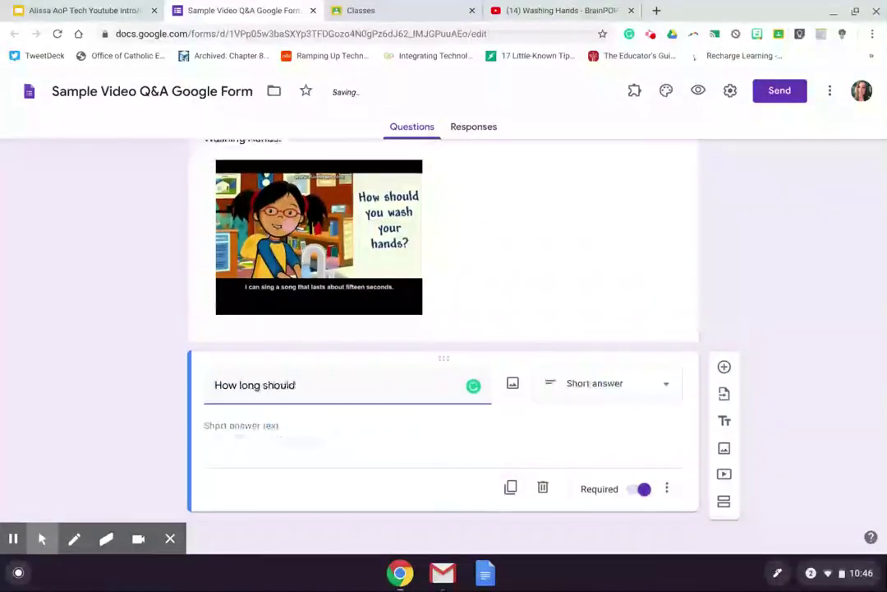
{"action": "type", "text": " we was"}
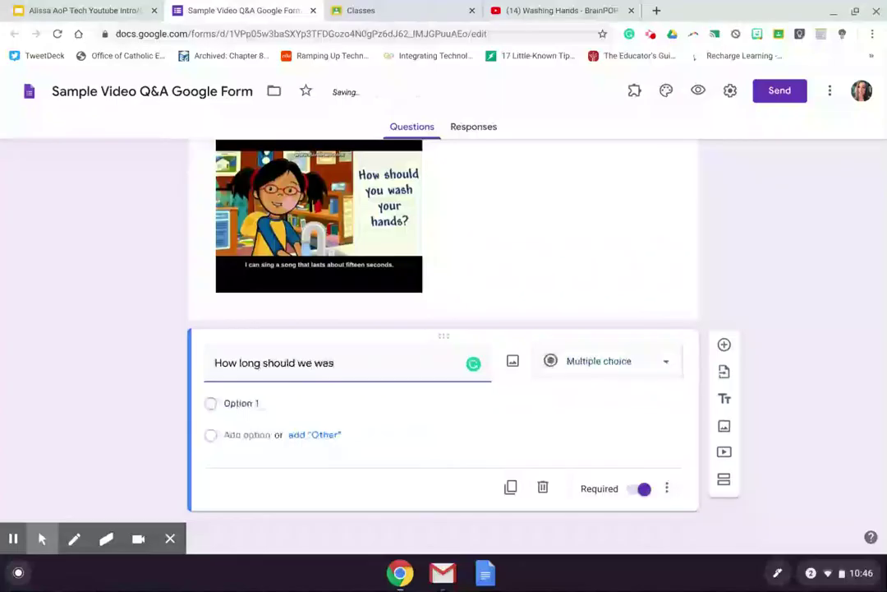
{"action": "type", "text": "h our hands for?"}
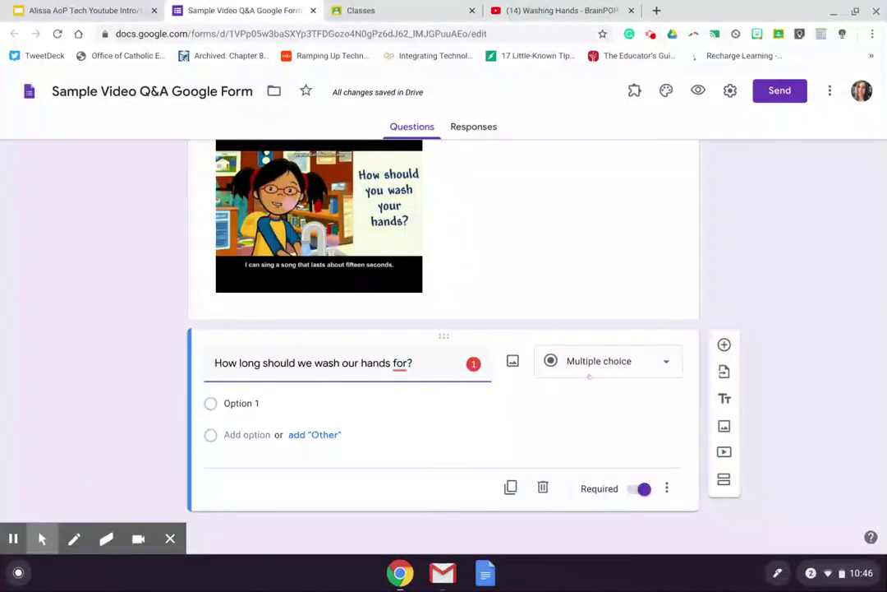
Step: Give the multiple-choice question the answer options "20 seconds", "30 seconds" and "5 minutes"
{"action": "left_click", "coordinate": [241, 402]}
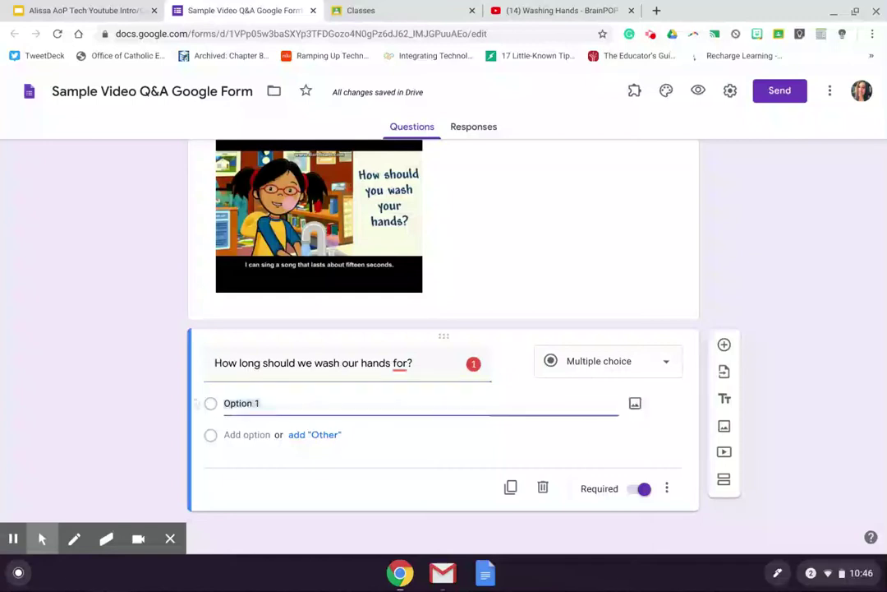
{"action": "type", "text": "20"}
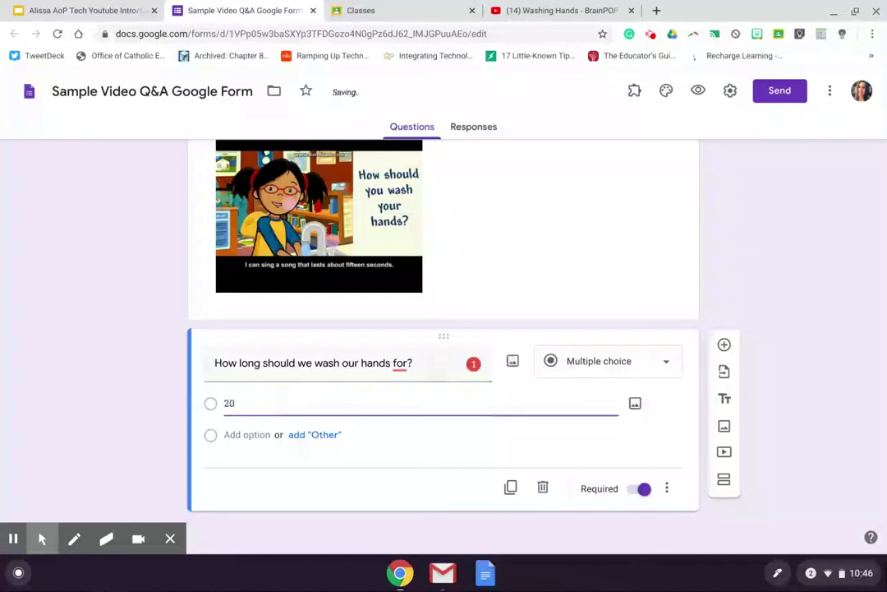
{"action": "left_click", "coordinate": [608, 361]}
{"action": "key", "text": "Escape"}
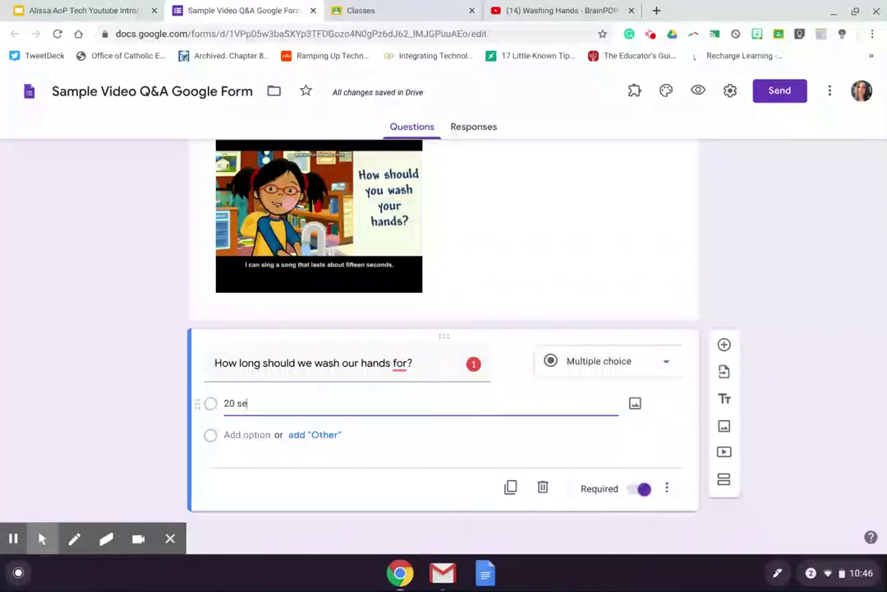
{"action": "type", "text": "conds"}
{"action": "left_click", "coordinate": [239, 434]}
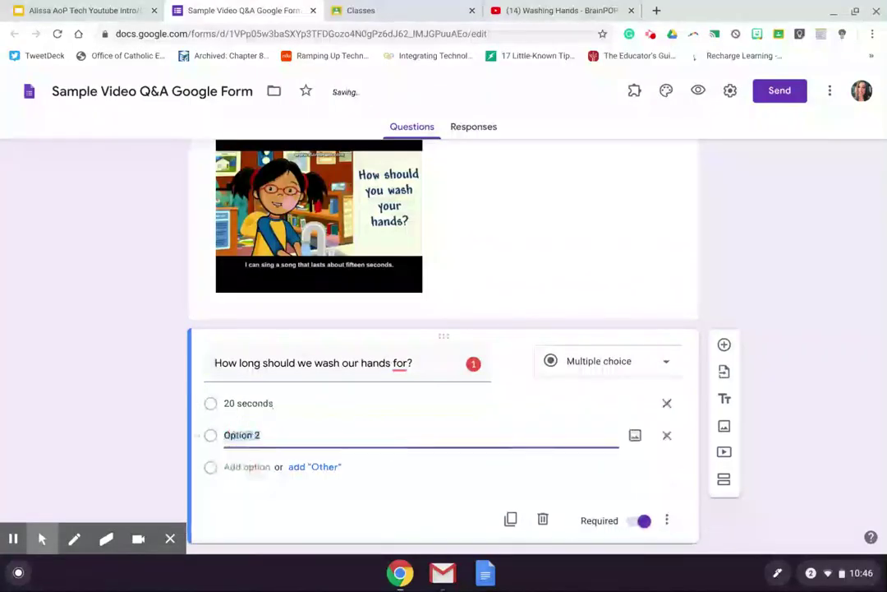
{"action": "type", "text": "30 seconds"}
{"action": "key", "text": "Return"}
{"action": "type", "text": "5 minutes"}
{"action": "left_click", "coordinate": [815, 320]}
{"action": "scroll", "coordinate": [815, 321], "scroll_direction": "down", "scroll_amount": 1}
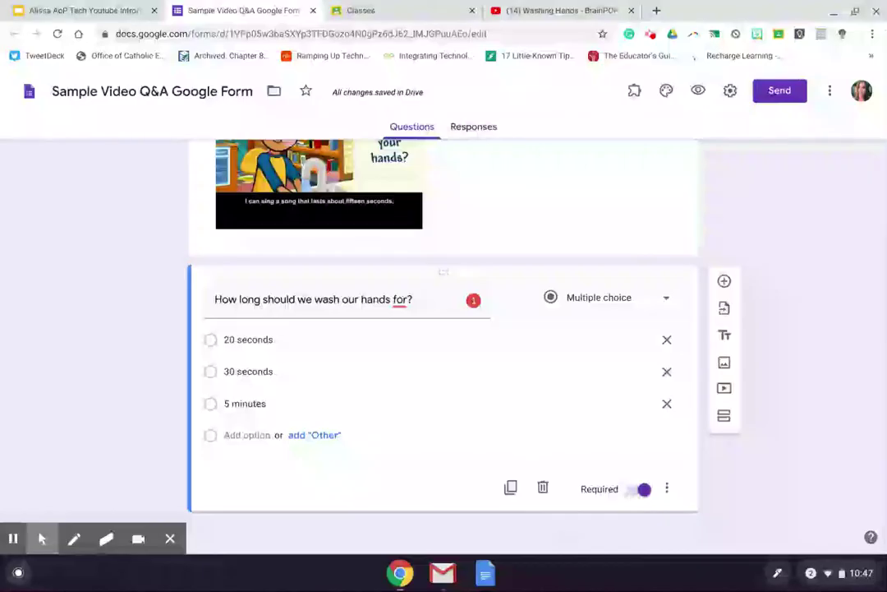
{"action": "left_click", "coordinate": [643, 489]}
{"action": "left_click", "coordinate": [643, 489]}
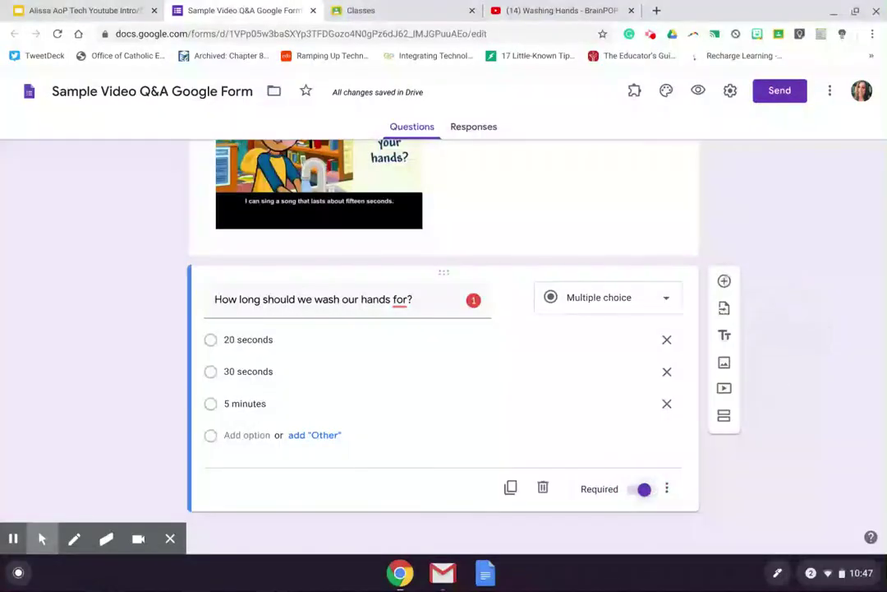
Step: Add a short-answer question below the multiple-choice one reading "Describe how to wash your hands properly."
{"action": "left_click", "coordinate": [724, 281]}
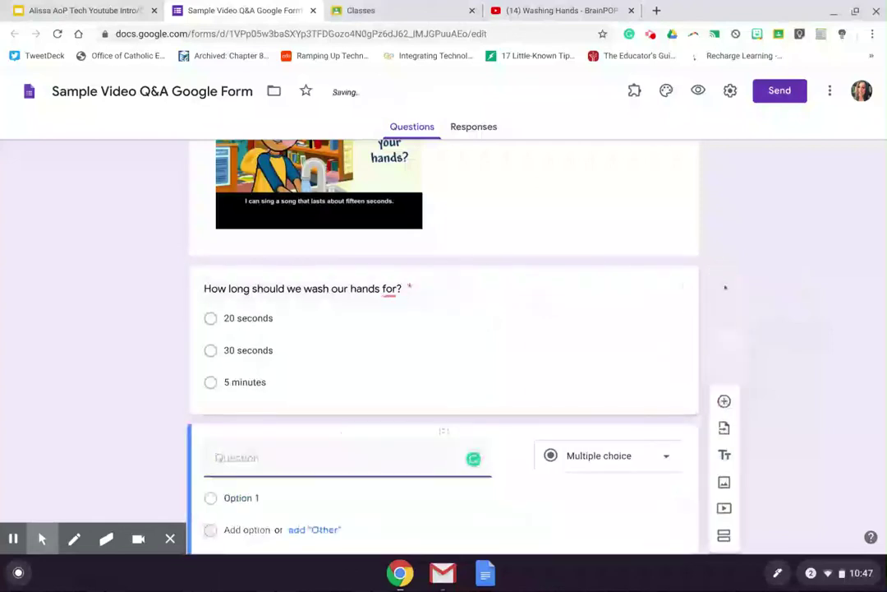
{"action": "left_click", "coordinate": [627, 455]}
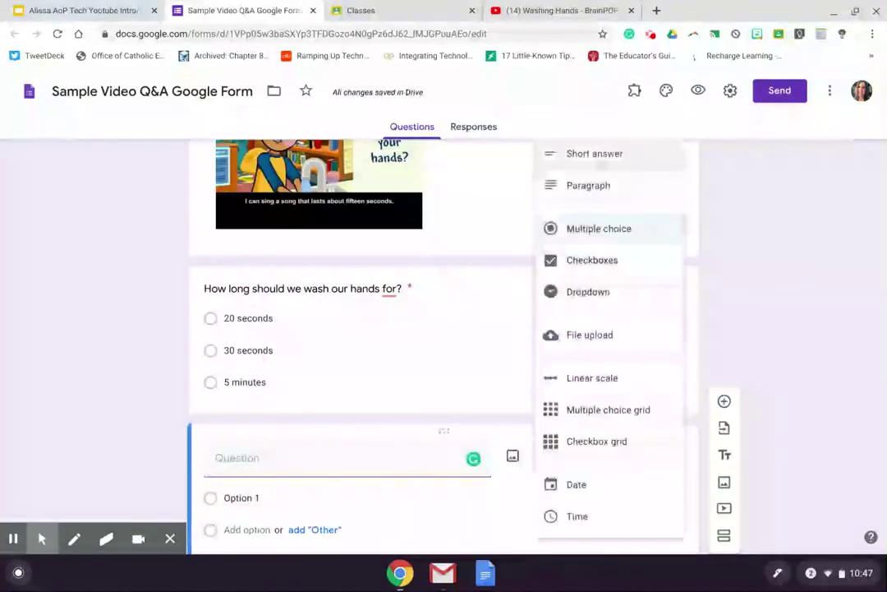
{"action": "left_click", "coordinate": [595, 153]}
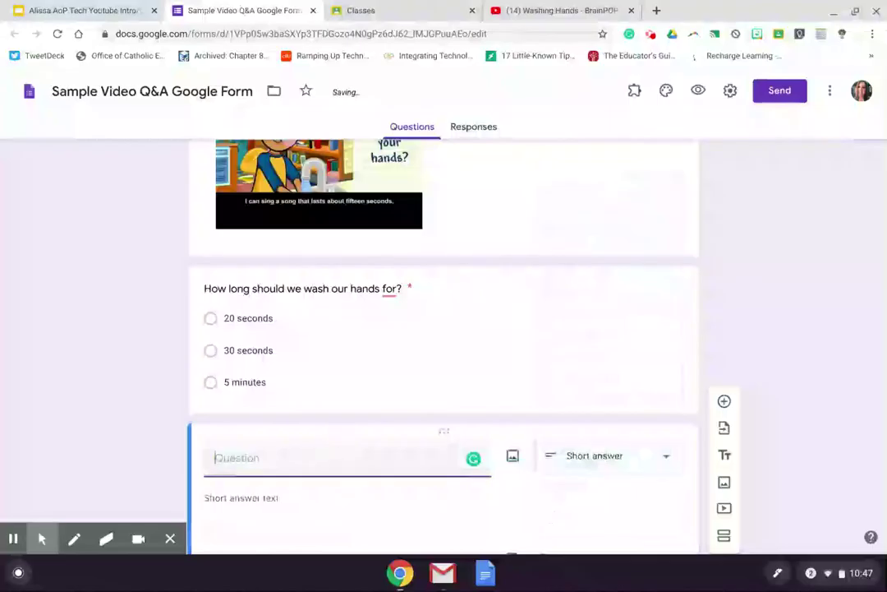
{"action": "type", "text": "Describe"}
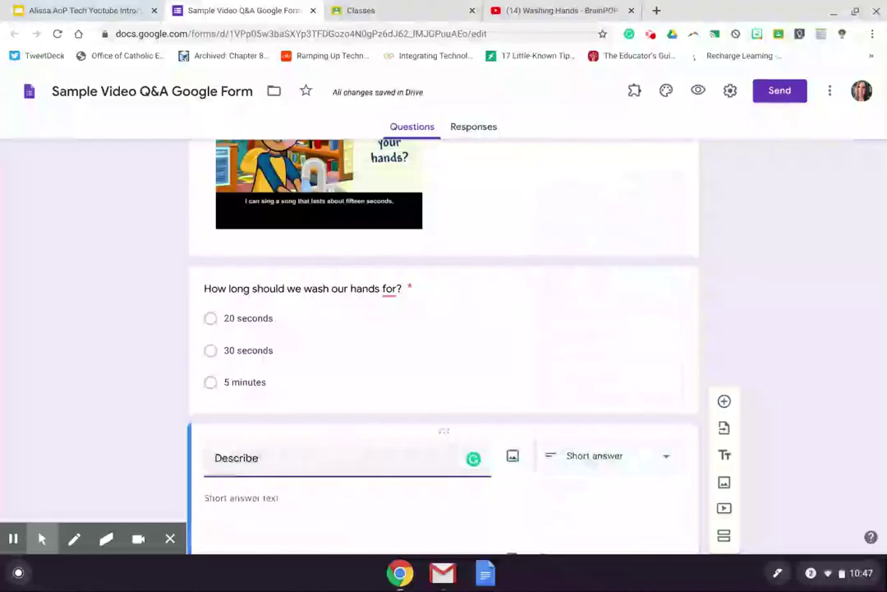
{"action": "type", "text": " how to w"}
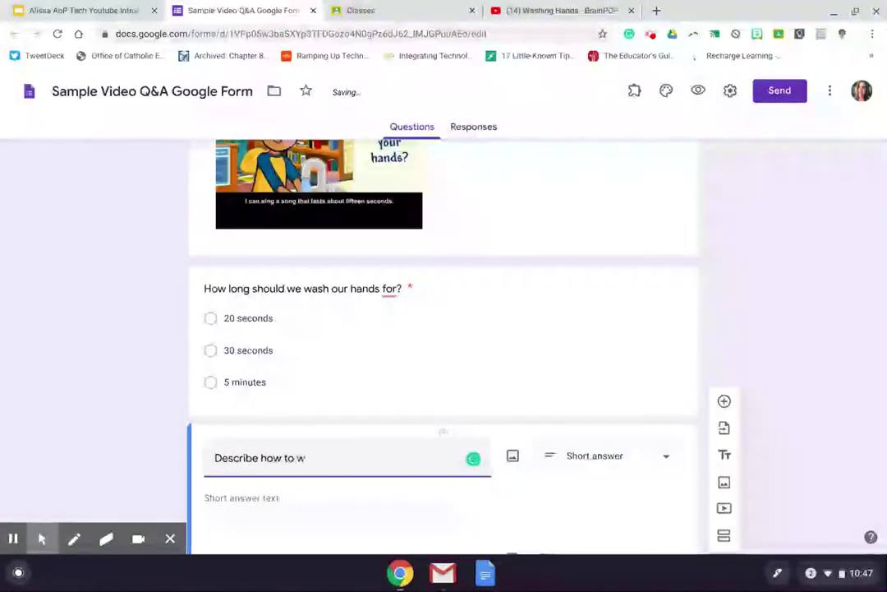
{"action": "type", "text": "ash your hands properly?"}
{"action": "key", "text": "BackSpace"}
{"action": "type", "text": "."}
{"action": "left_click", "coordinate": [839, 285]}
Step: View the additional options available for the short-answer question about washing hands
{"action": "scroll", "coordinate": [840, 285], "scroll_direction": "down", "scroll_amount": 1}
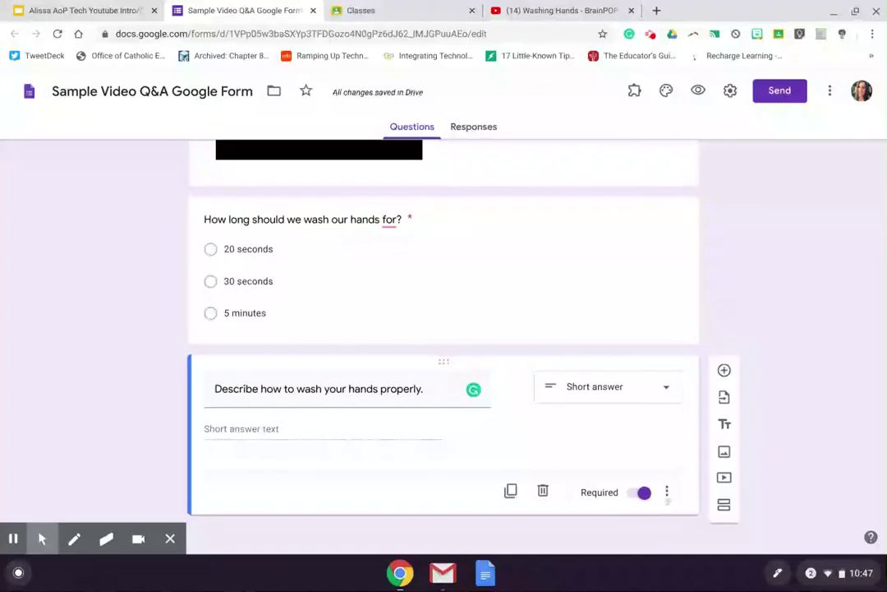
{"action": "left_click", "coordinate": [668, 493]}
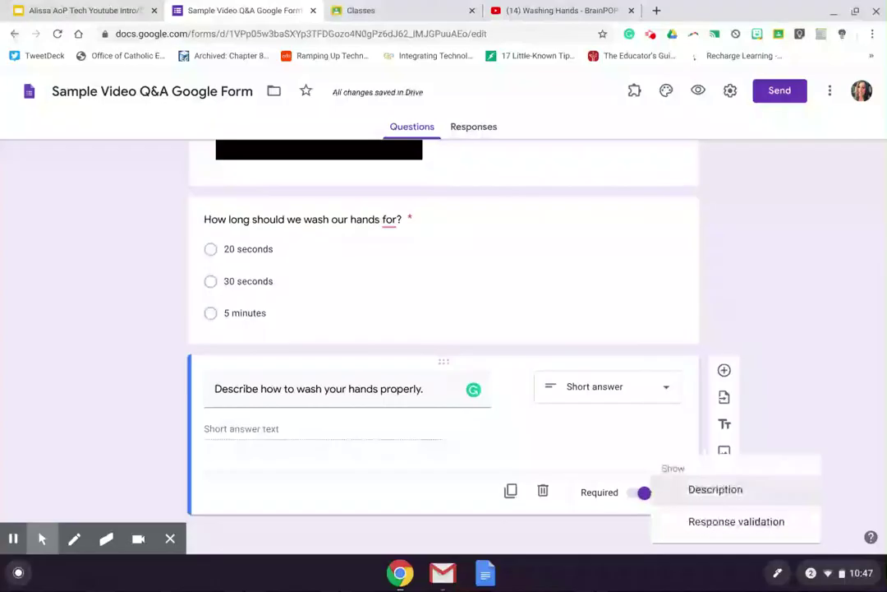
{"action": "left_click", "coordinate": [801, 307]}
Step: Remove the sign-in restriction to users of the organization from the form's general settings and save
{"action": "scroll", "coordinate": [801, 307], "scroll_direction": "up", "scroll_amount": 4}
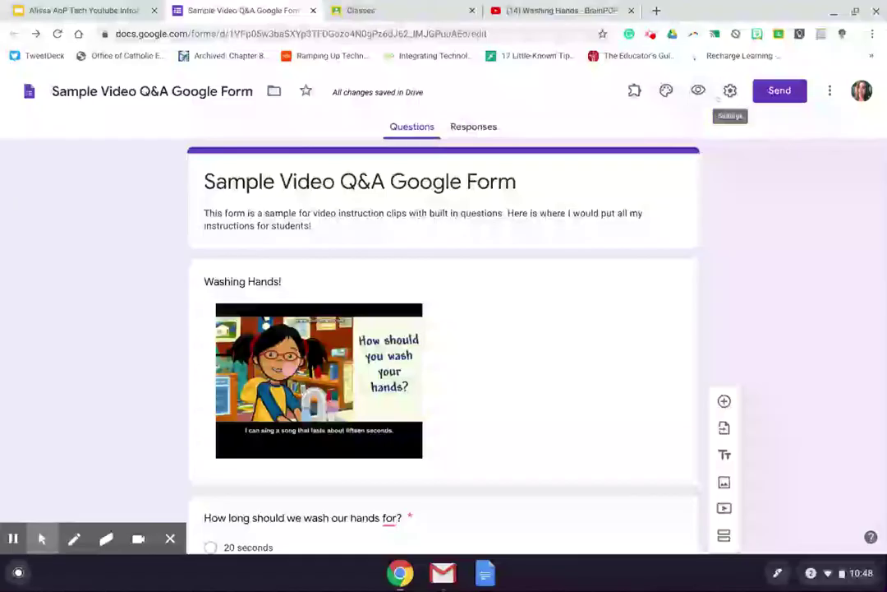
{"action": "left_click", "coordinate": [720, 96]}
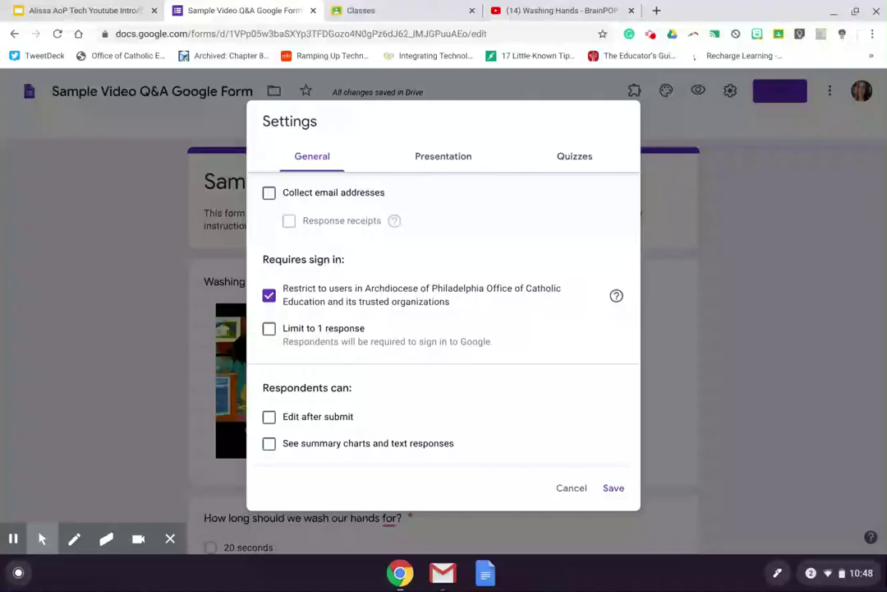
{"action": "left_click", "coordinate": [312, 301]}
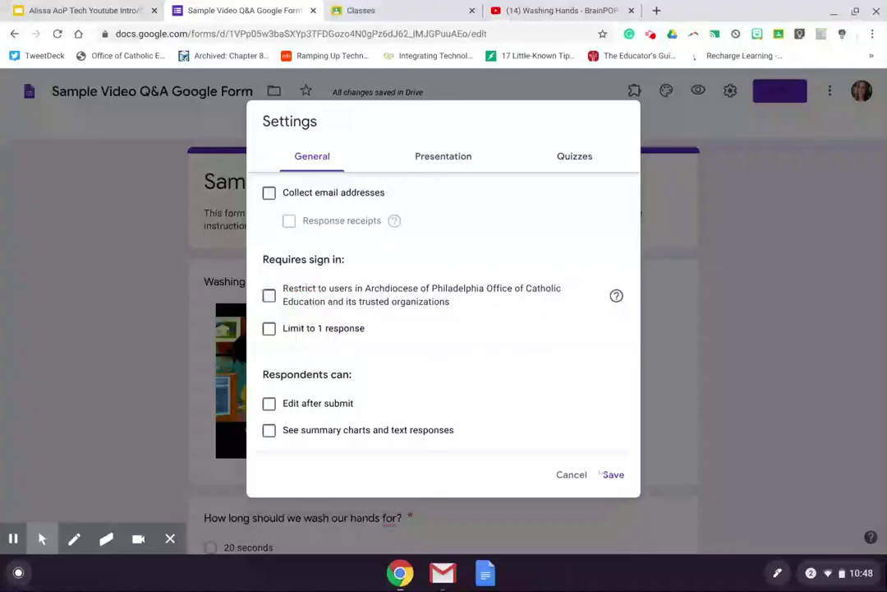
{"action": "left_click", "coordinate": [608, 474]}
Step: Add a short-answer question titled "Name" and place it above the "Washing Hands!" video
{"action": "scroll", "coordinate": [604, 474], "scroll_direction": "down", "scroll_amount": 5}
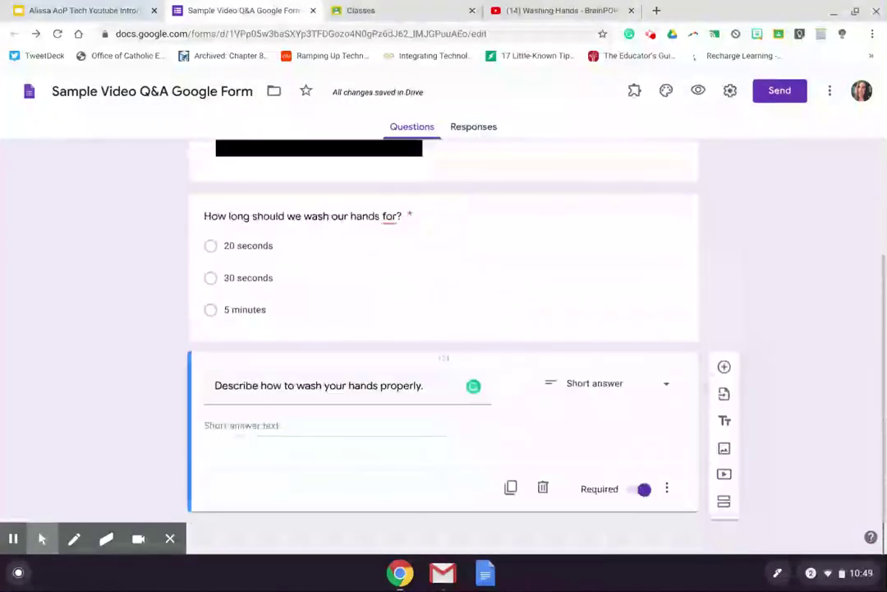
{"action": "left_click", "coordinate": [724, 366]}
{"action": "type", "text": "Name"}
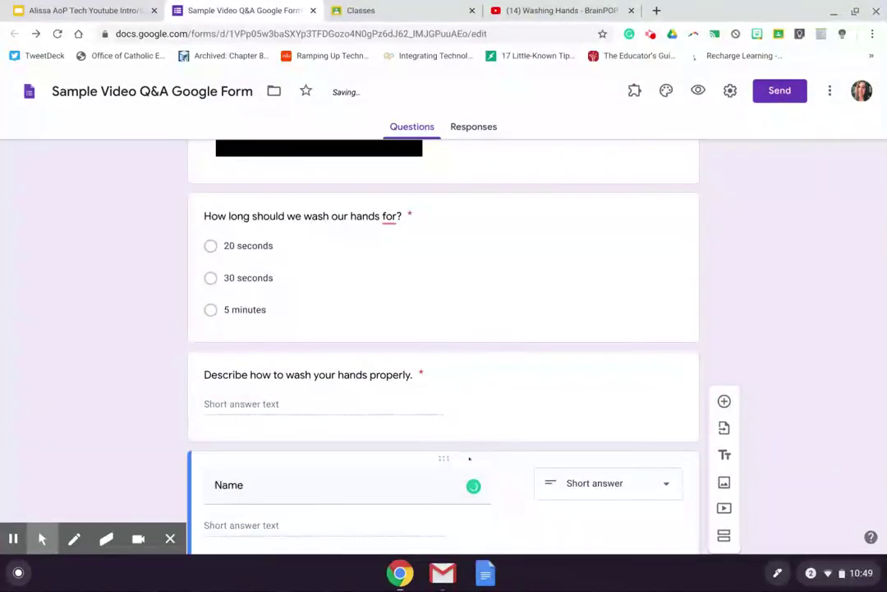
{"action": "left_click_drag", "start_coordinate": [443, 458], "coordinate": [438, 178]}
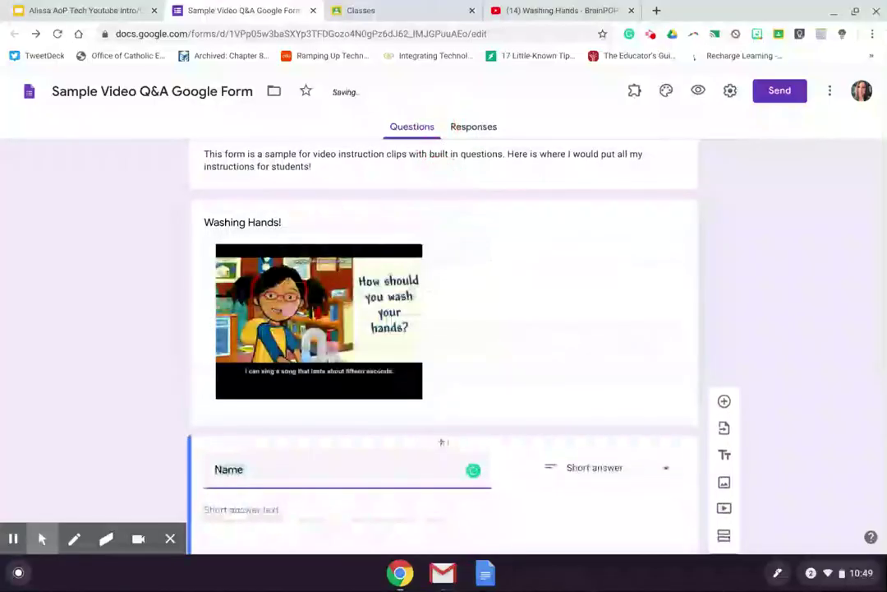
{"action": "left_click_drag", "start_coordinate": [442, 442], "coordinate": [440, 156]}
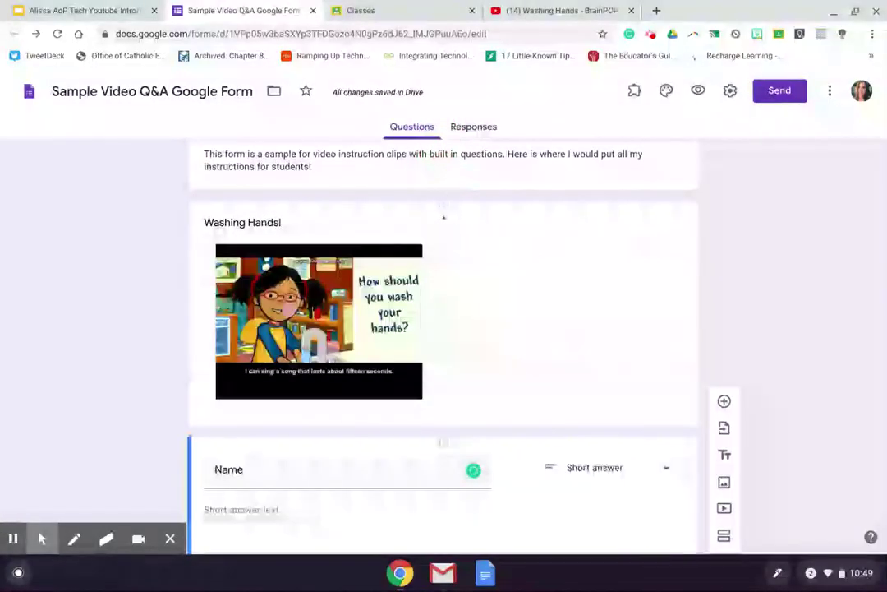
{"action": "left_click_drag", "start_coordinate": [442, 207], "coordinate": [462, 471]}
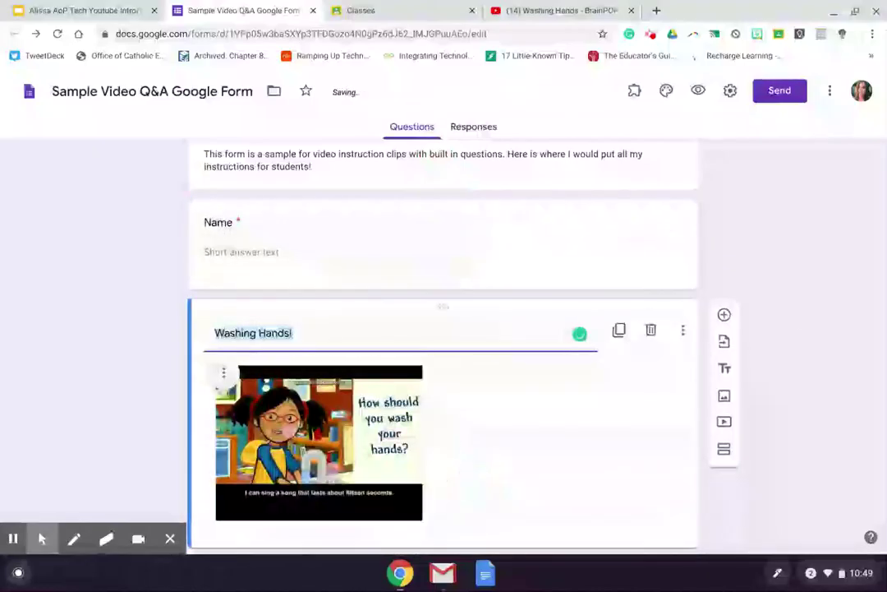
{"action": "left_click", "coordinate": [724, 361]}
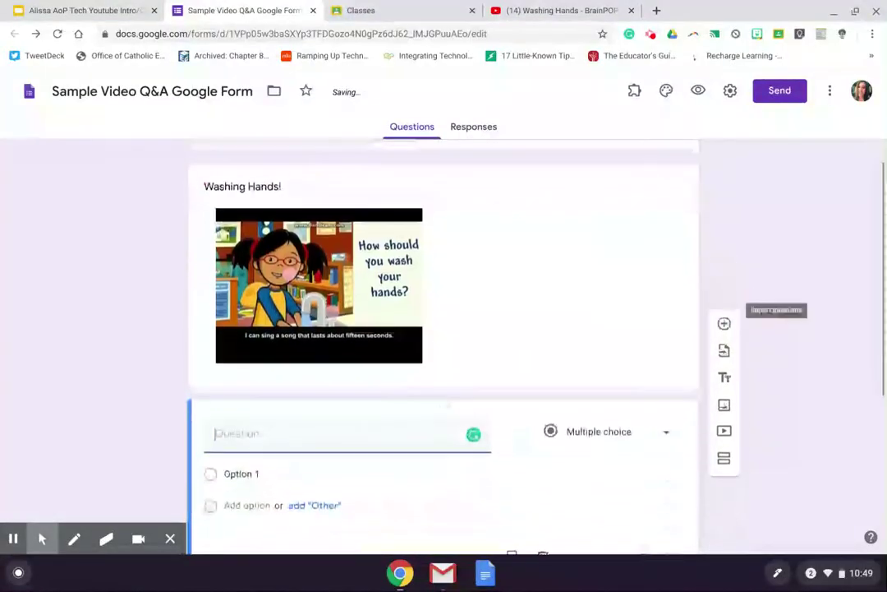
{"action": "left_click", "coordinate": [543, 355]}
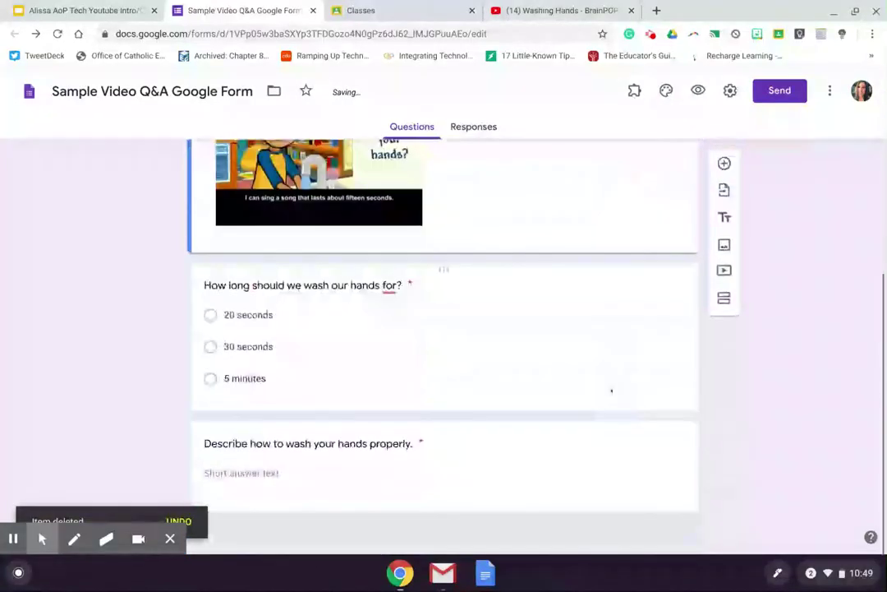
{"action": "scroll", "coordinate": [612, 391], "scroll_direction": "up", "scroll_amount": 6}
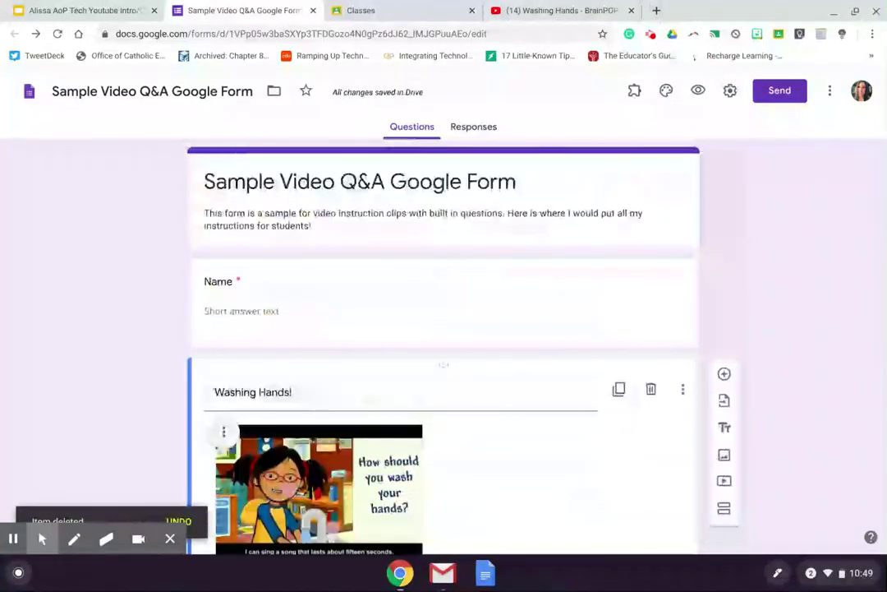
Step: Turn on "Make this a quiz" to view its grading options, turn it off again and save the settings
{"action": "left_click", "coordinate": [729, 90]}
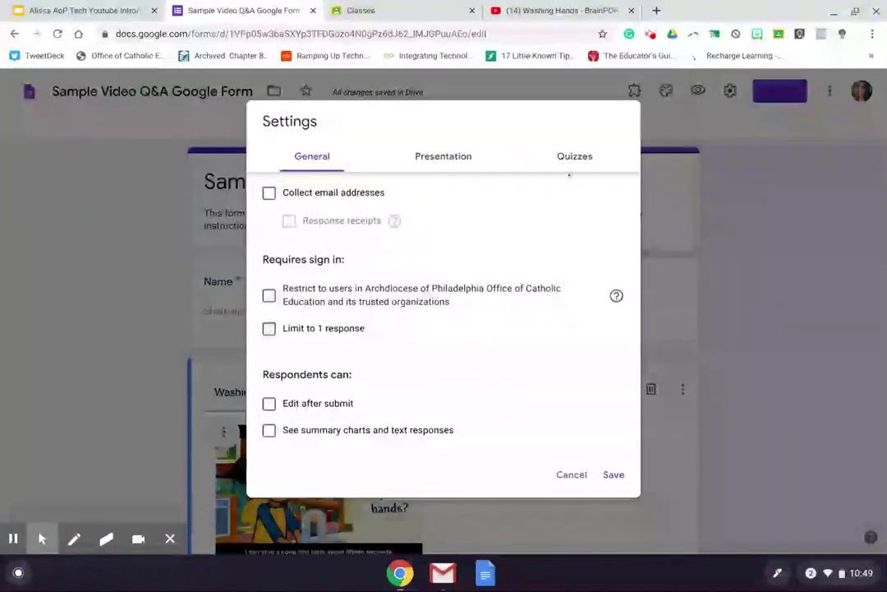
{"action": "left_click", "coordinate": [567, 158]}
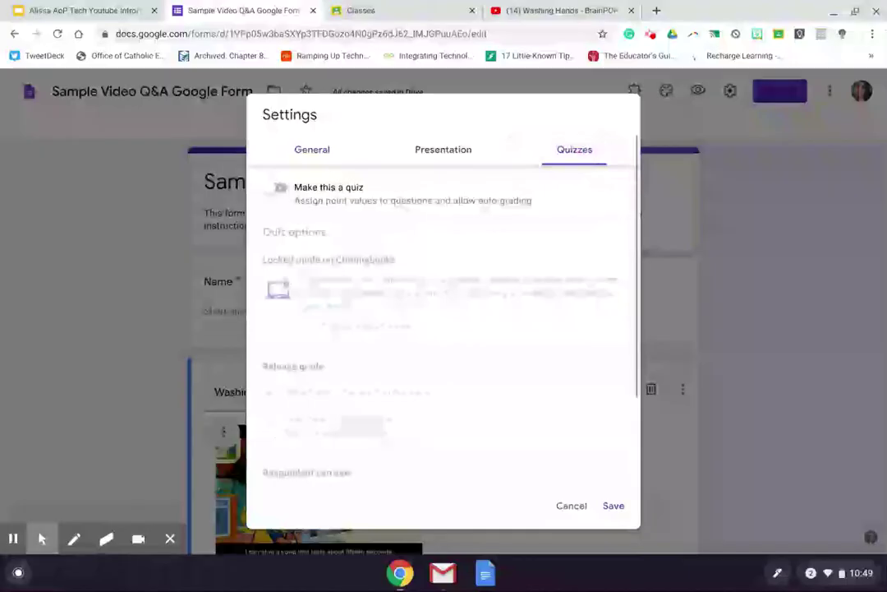
{"action": "left_click", "coordinate": [280, 189]}
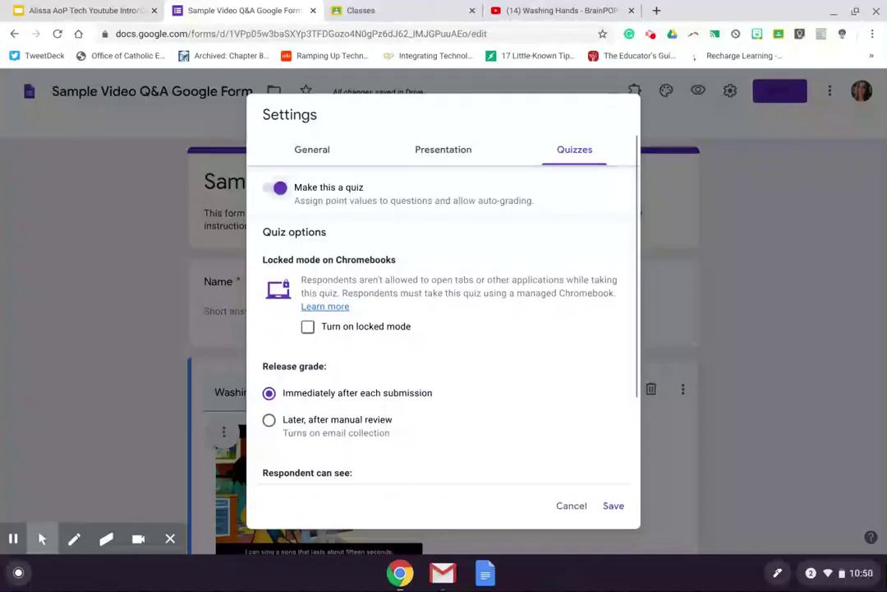
{"action": "left_click", "coordinate": [262, 187]}
{"action": "left_click", "coordinate": [613, 505]}
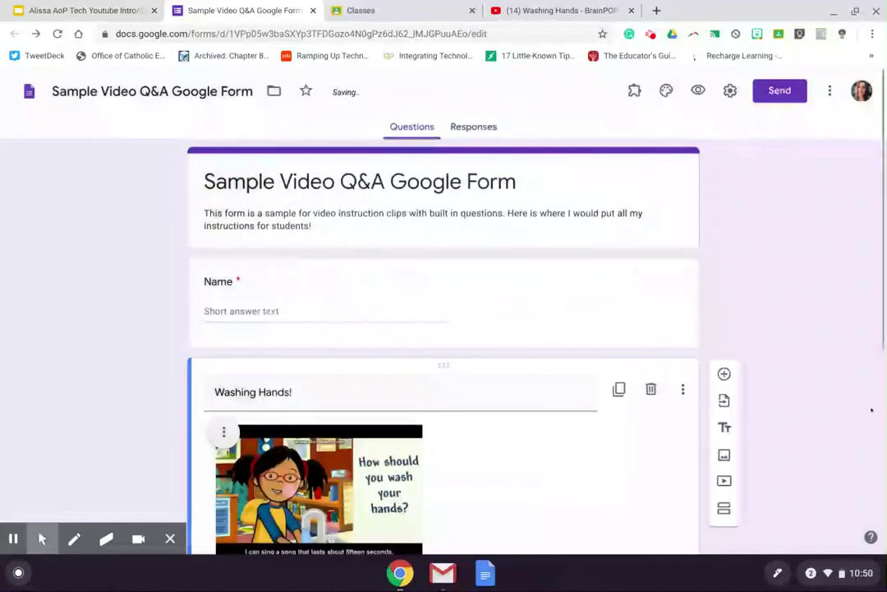
Step: Review the form's questions and its general settings
{"action": "scroll", "coordinate": [872, 409], "scroll_direction": "down", "scroll_amount": 2}
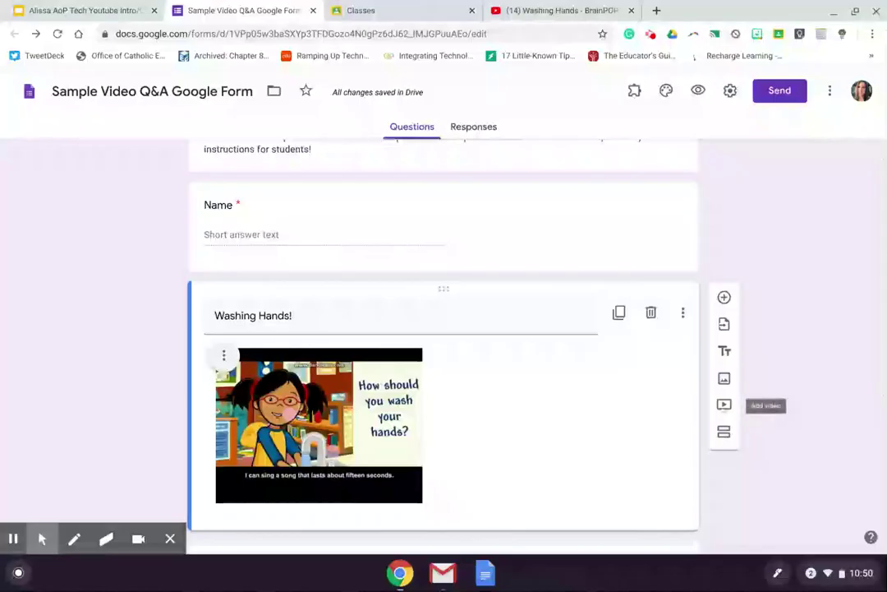
{"action": "scroll", "coordinate": [724, 404], "scroll_direction": "down", "scroll_amount": 3}
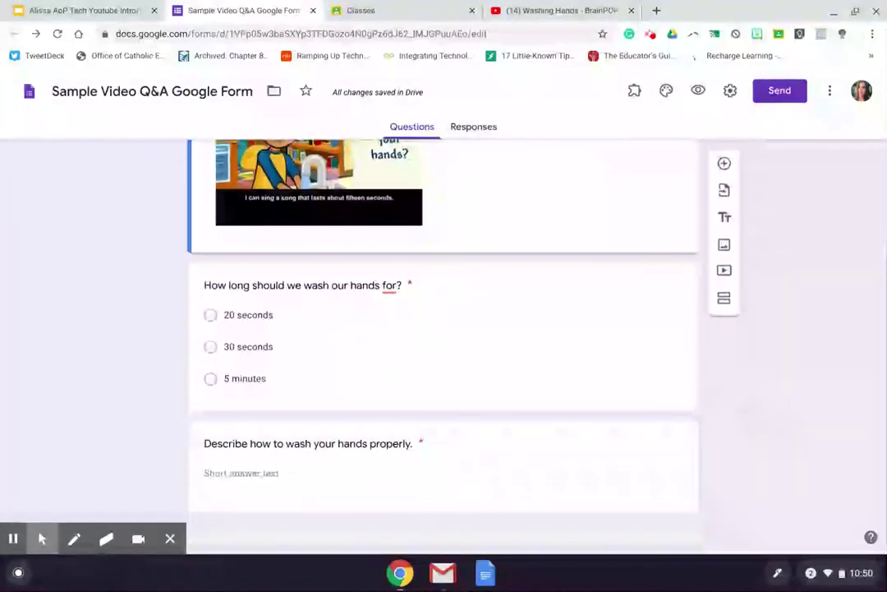
{"action": "scroll", "coordinate": [724, 384], "scroll_direction": "up", "scroll_amount": 3}
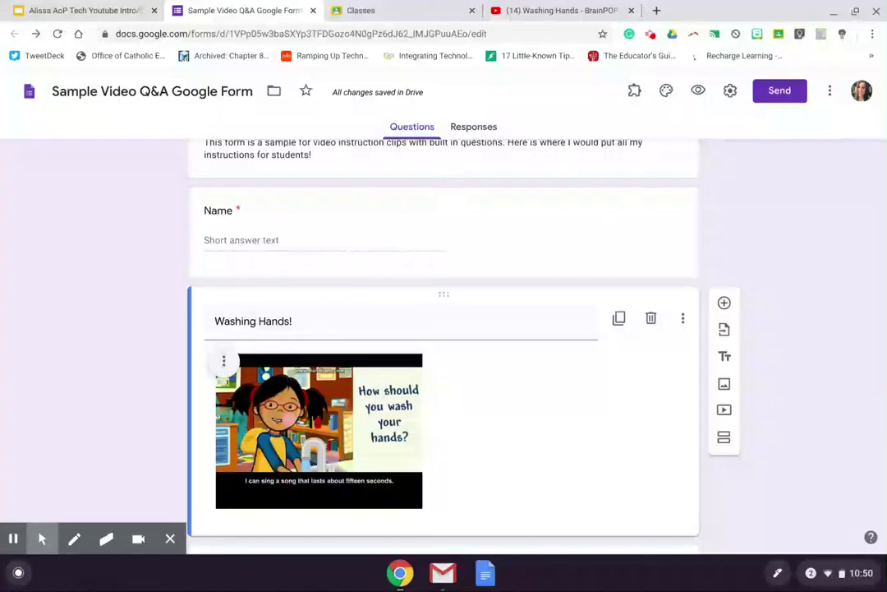
{"action": "left_click", "coordinate": [730, 90]}
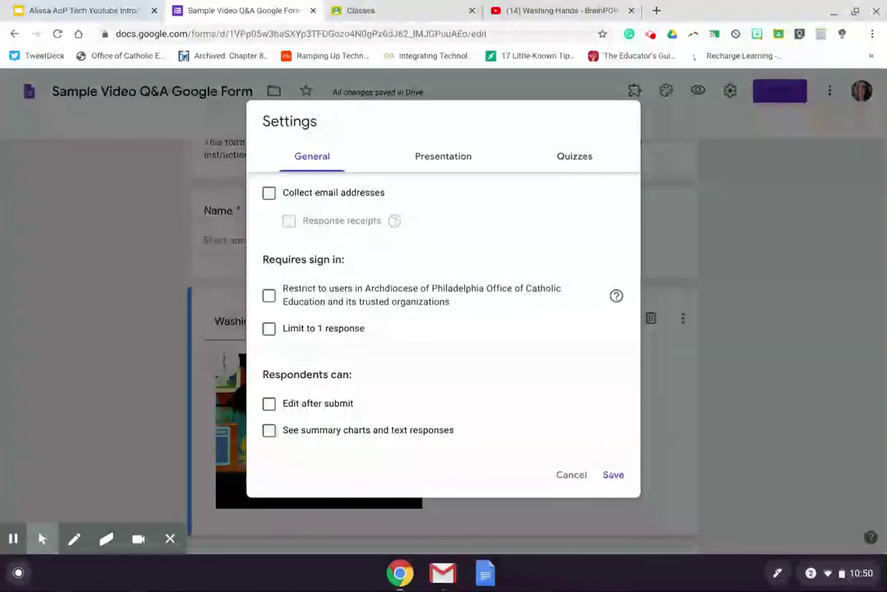
{"action": "left_click", "coordinate": [613, 474]}
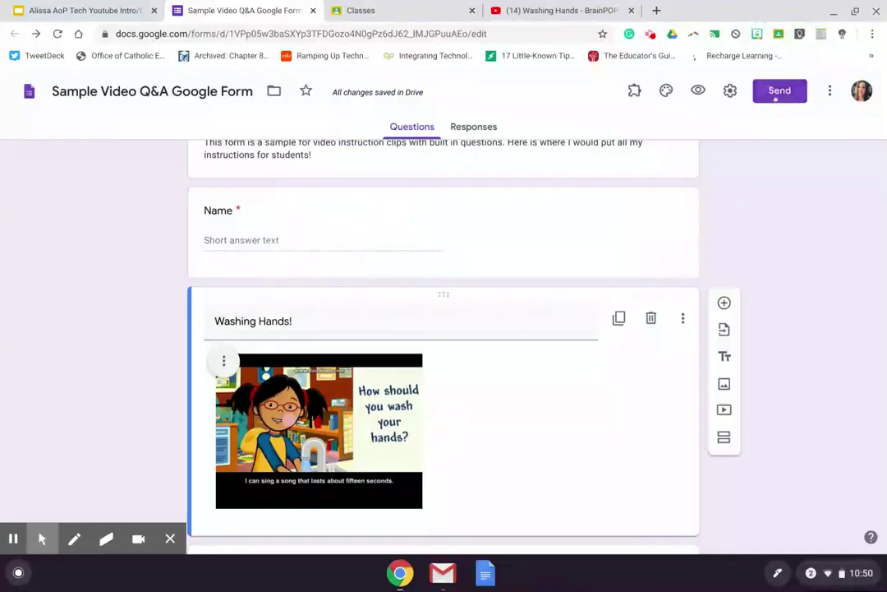
Step: Examine the form's email, embed and link sending options, with the link's URL shortened, and close them
{"action": "left_click", "coordinate": [776, 97]}
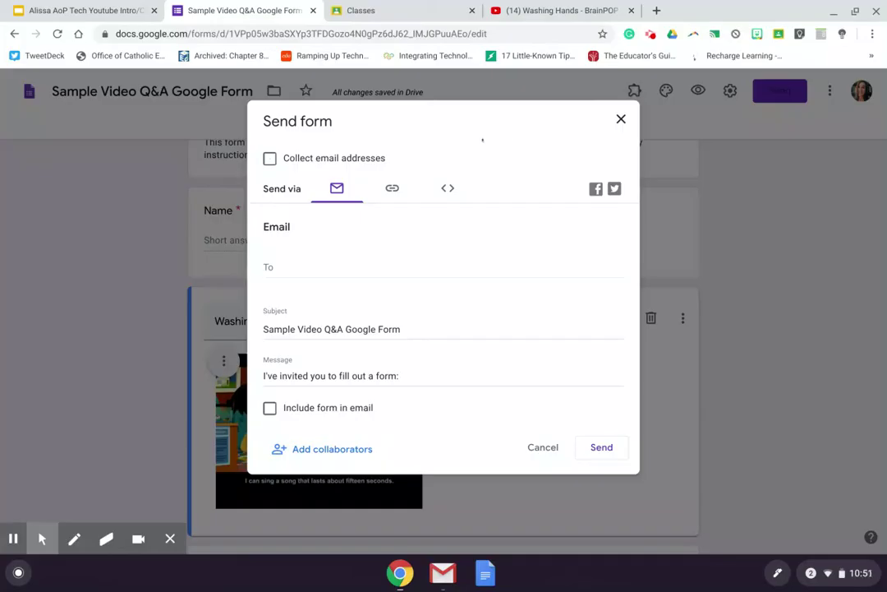
{"action": "left_click", "coordinate": [448, 188]}
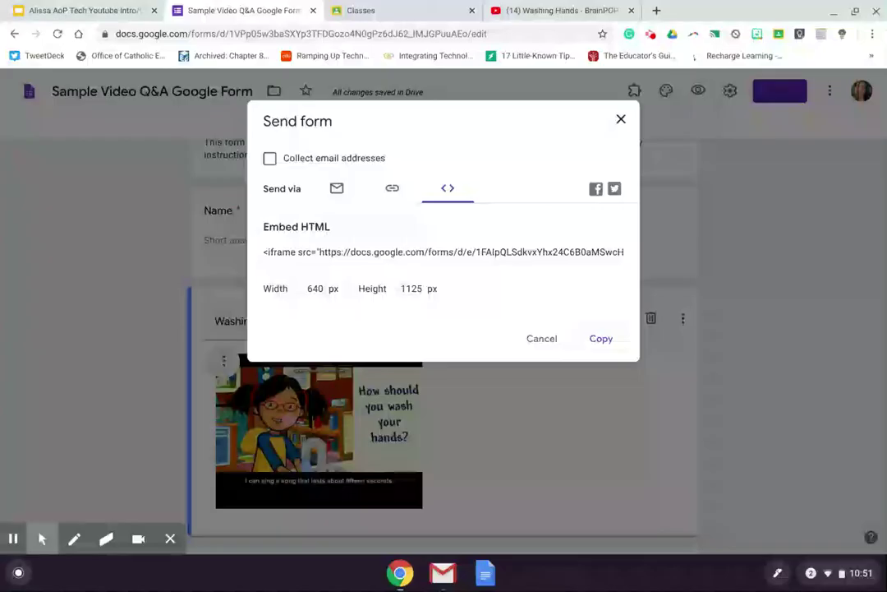
{"action": "left_click", "coordinate": [392, 188]}
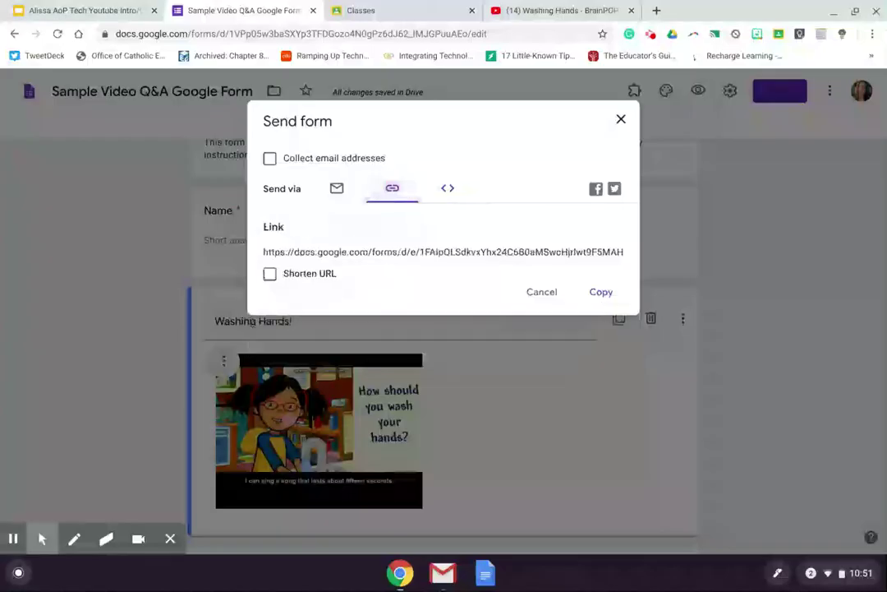
{"action": "left_click", "coordinate": [270, 274]}
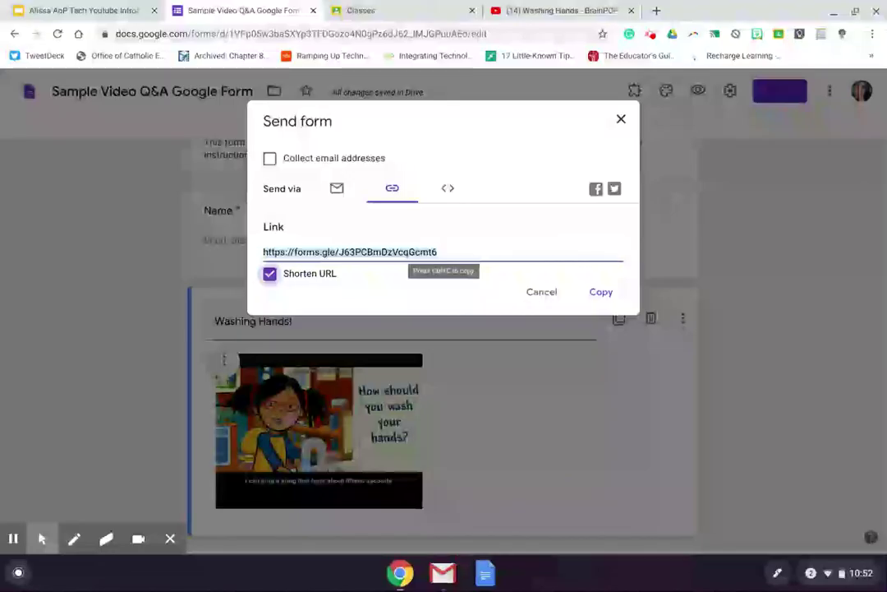
{"action": "left_click", "coordinate": [621, 119]}
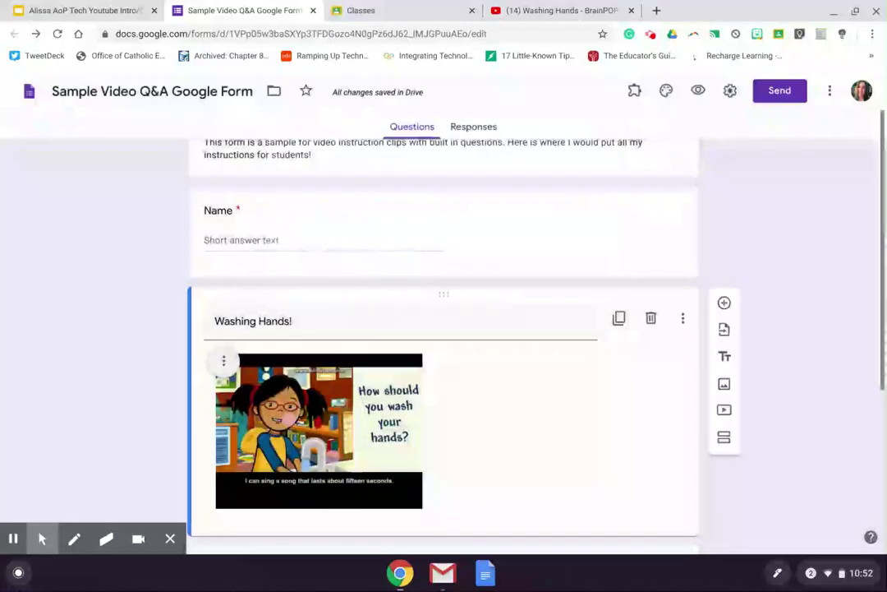
{"action": "scroll", "coordinate": [444, 346], "scroll_direction": "down", "scroll_amount": 2}
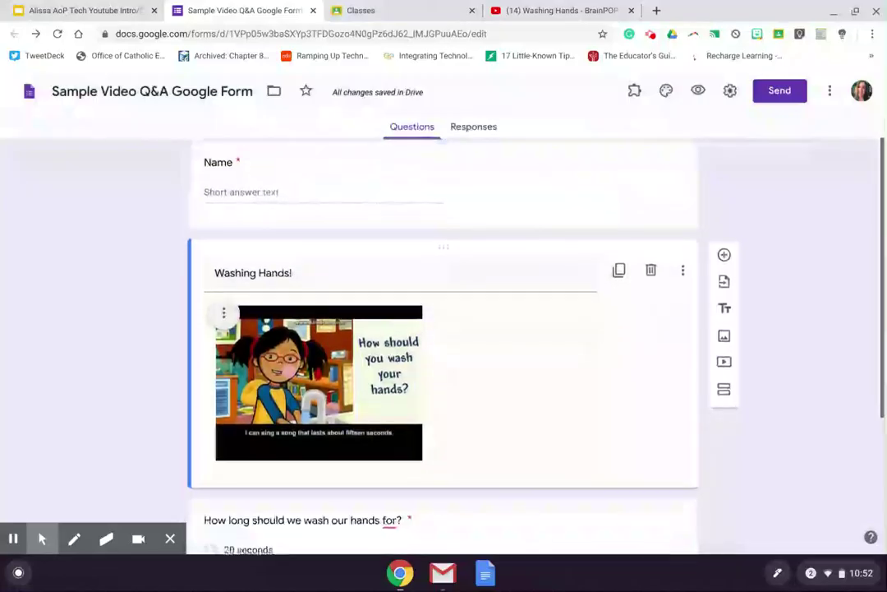
{"action": "scroll", "coordinate": [443, 345], "scroll_direction": "down", "scroll_amount": 3}
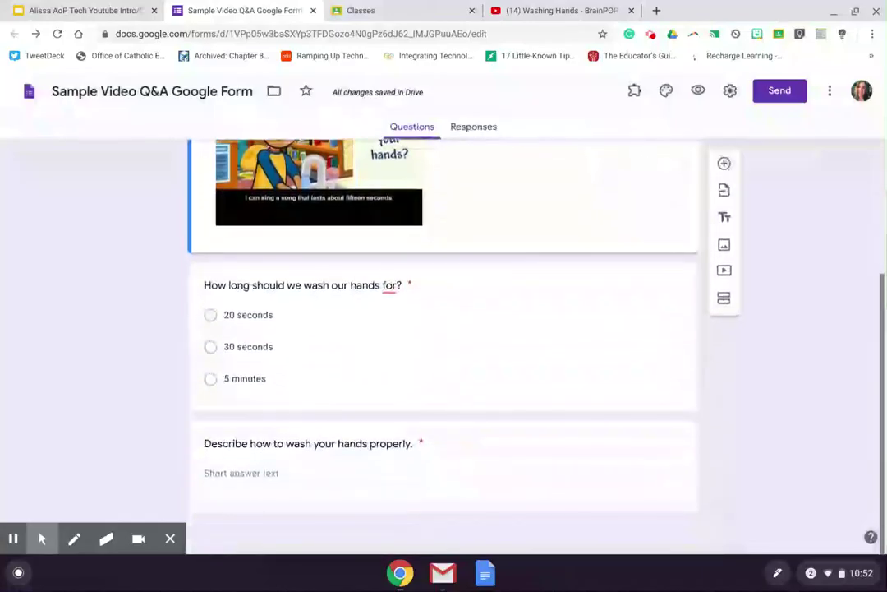
{"action": "scroll", "coordinate": [444, 345], "scroll_direction": "up", "scroll_amount": 4}
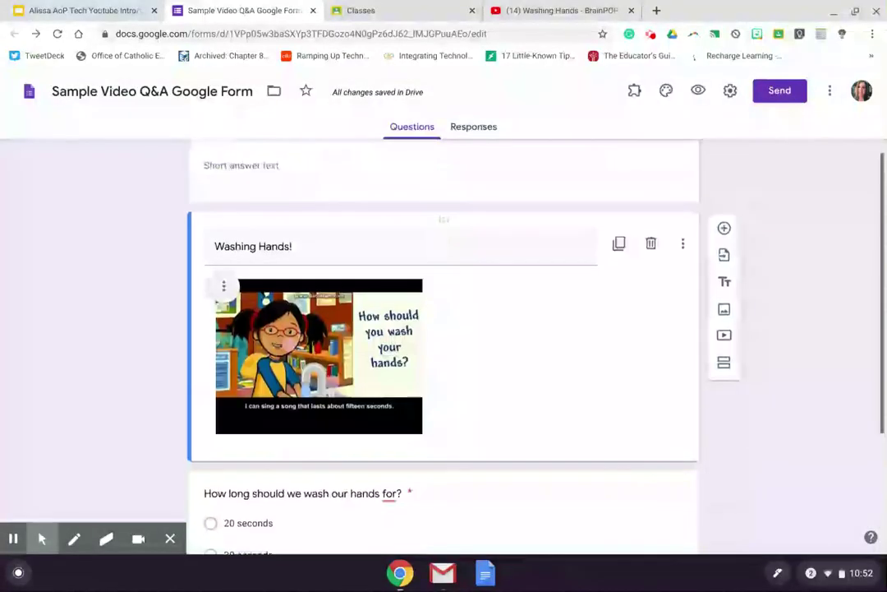
{"action": "scroll", "coordinate": [444, 345], "scroll_direction": "up", "scroll_amount": 1}
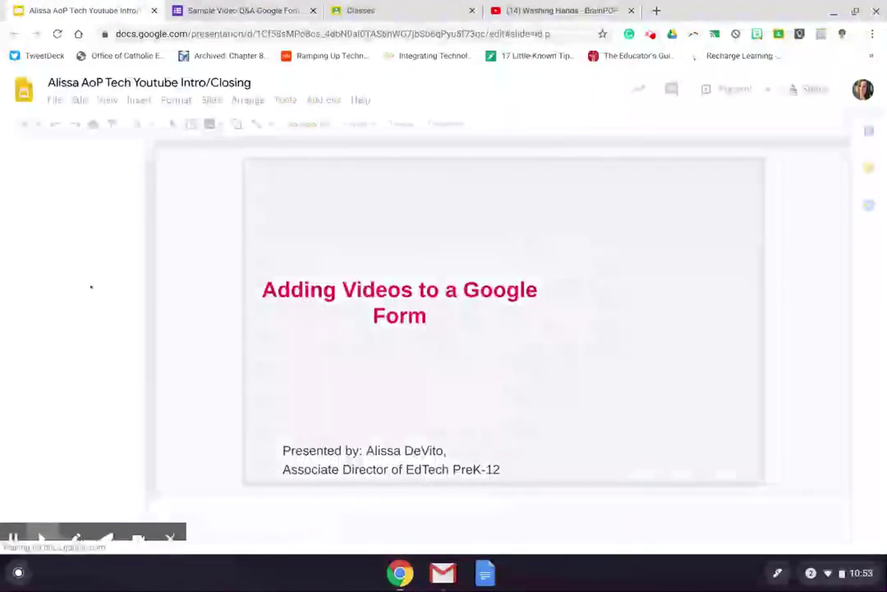
Step: Switch to the intro/closing presentation in Google Slides and show its second slide, "Follow AoP Tech"
{"action": "left_click", "coordinate": [93, 274]}
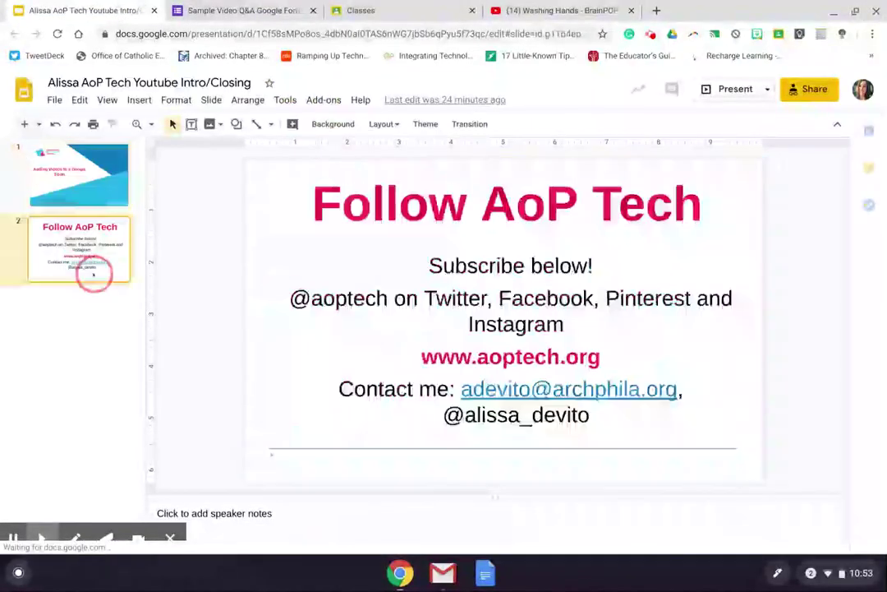